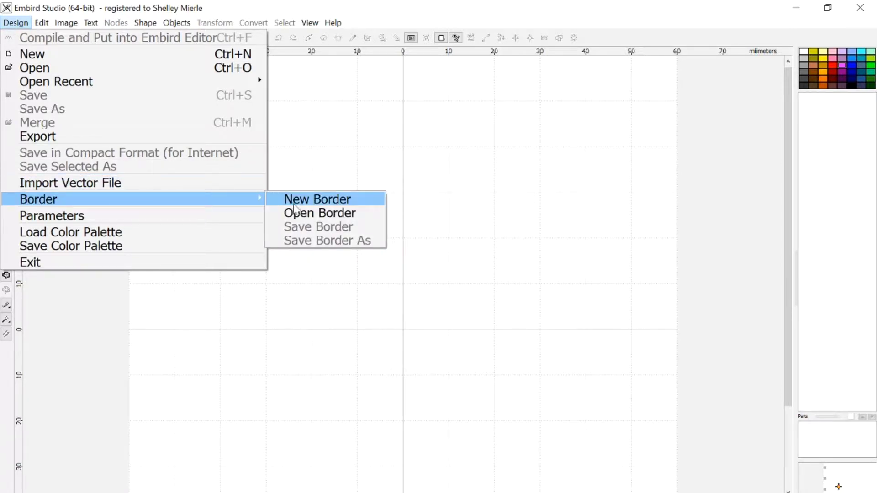
Create a new border and draw an open, straight-sided star outline in the border cell, starting on its start edge and ending near its finish edge.
{"action": "left_click", "coordinate": [293, 202]}
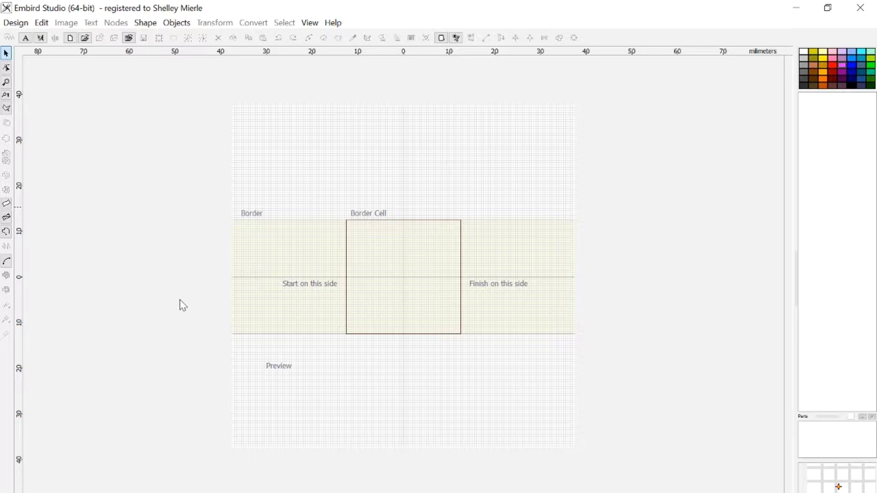
{"action": "left_click", "coordinate": [7, 261]}
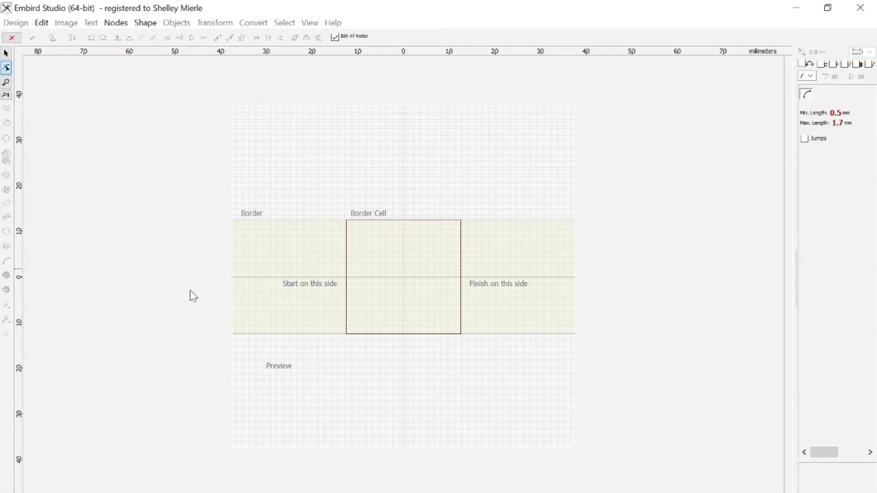
{"action": "scroll", "coordinate": [246, 296], "scroll_direction": "up", "scroll_amount": 1}
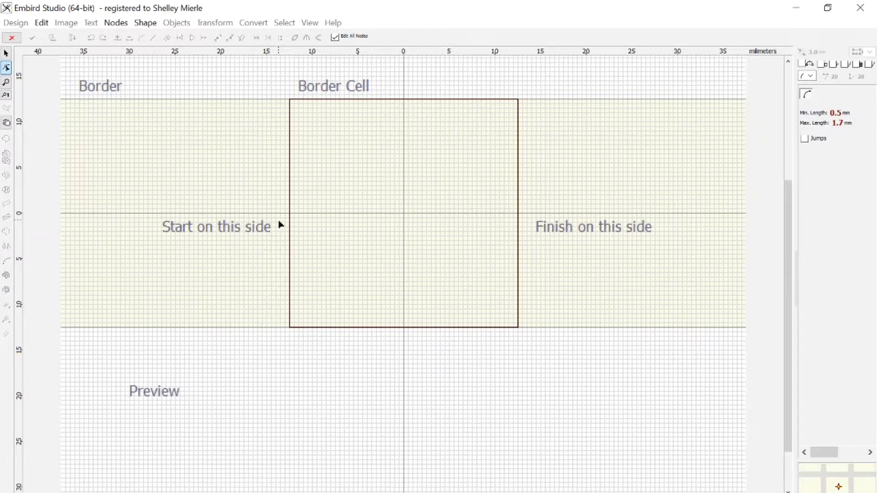
{"action": "left_click", "coordinate": [290, 251]}
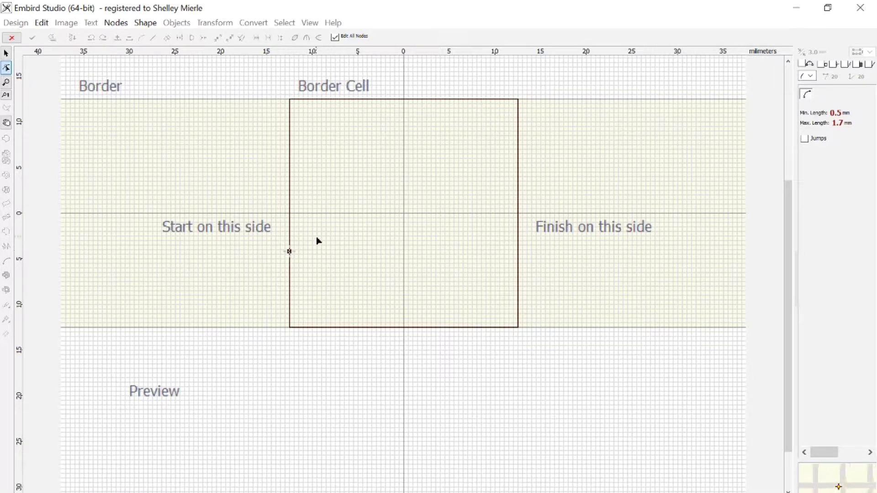
{"action": "left_click", "coordinate": [355, 209]}
{"action": "left_click", "coordinate": [333, 160]}
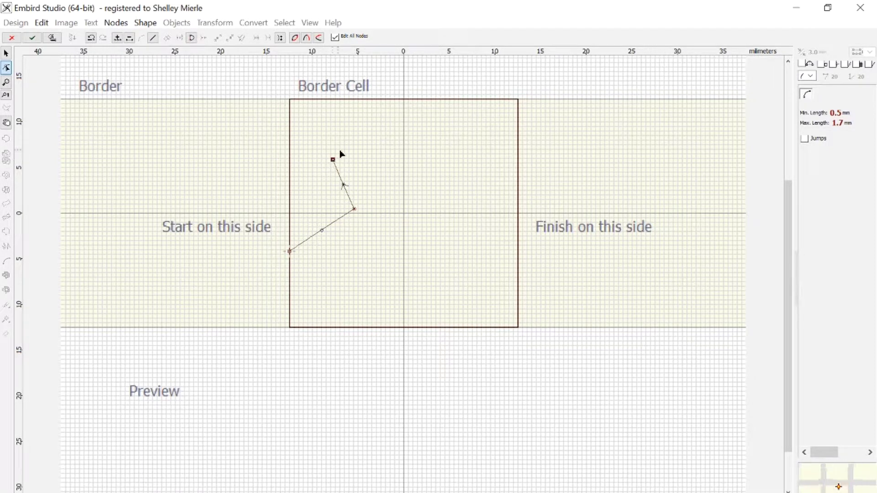
{"action": "left_click", "coordinate": [384, 163]}
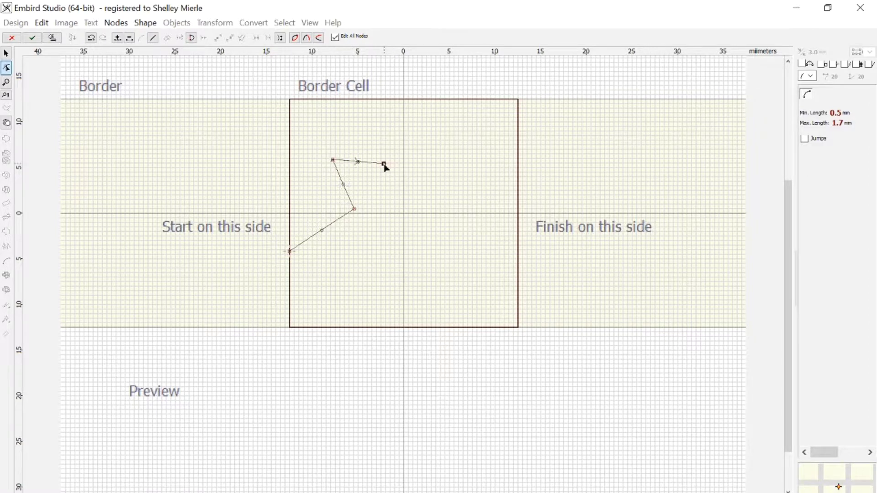
{"action": "left_click", "coordinate": [403, 117]}
{"action": "left_click", "coordinate": [423, 162]}
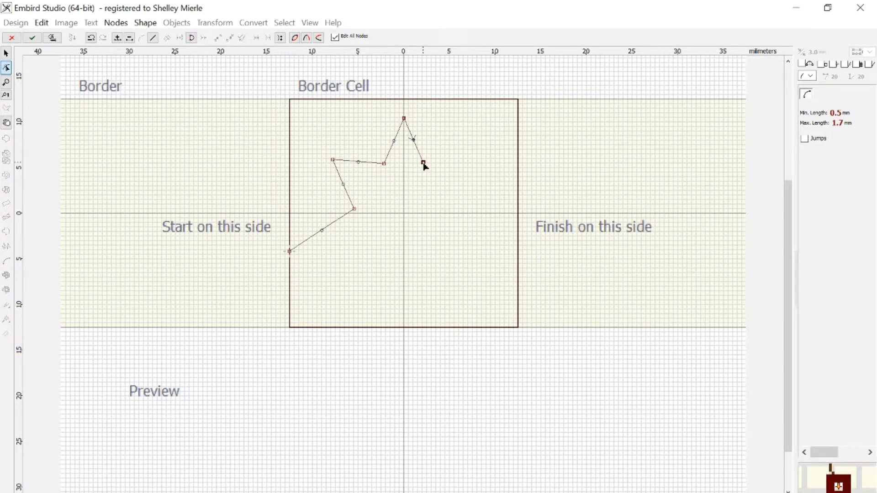
{"action": "left_click", "coordinate": [473, 162]}
{"action": "left_click", "coordinate": [447, 213]}
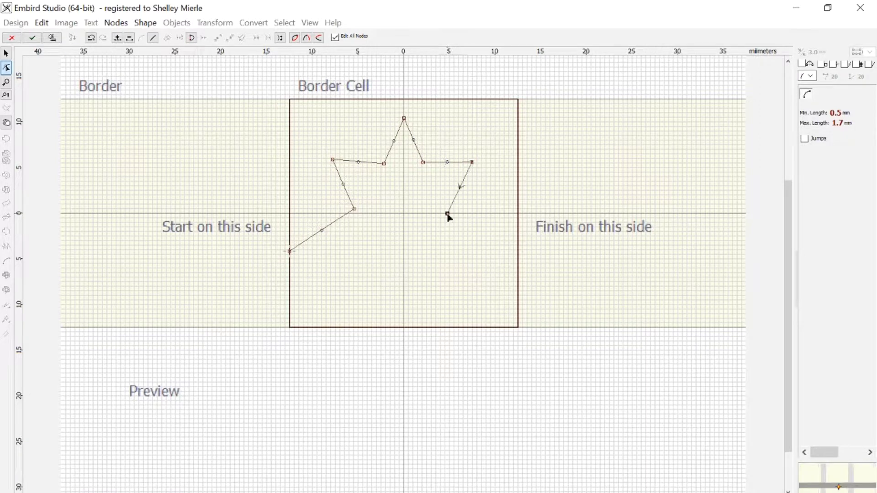
{"action": "left_click", "coordinate": [506, 259]}
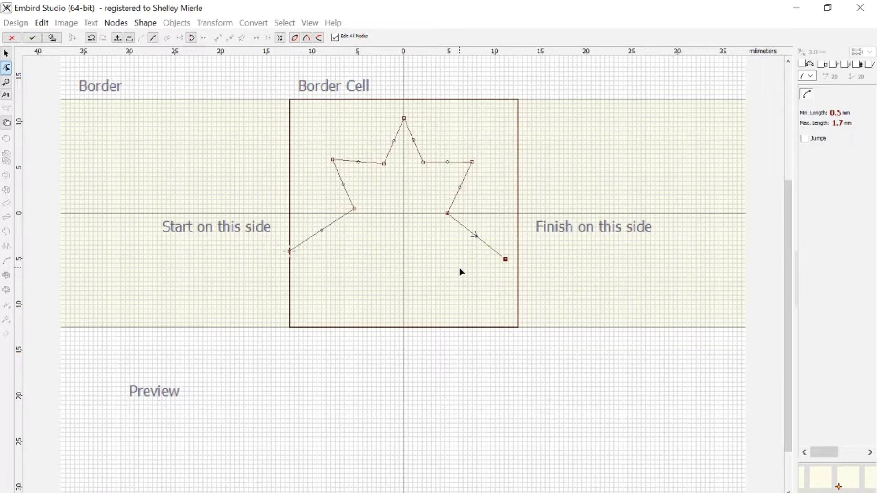
{"action": "key", "text": "Return"}
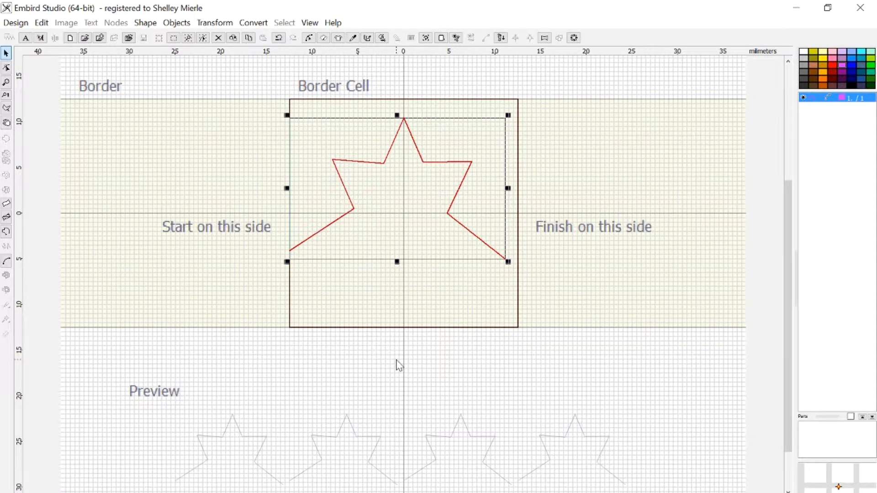
Edit the outline's nodes: move its end node onto the cell's finish edge and bow the two lowest segments downward into curves.
{"action": "key", "text": "F10"}
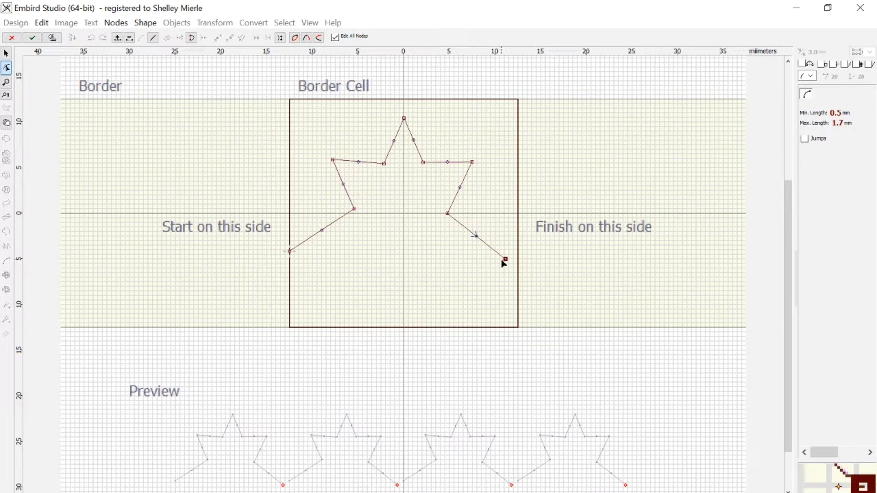
{"action": "left_click_drag", "start_coordinate": [503, 260], "coordinate": [518, 251]}
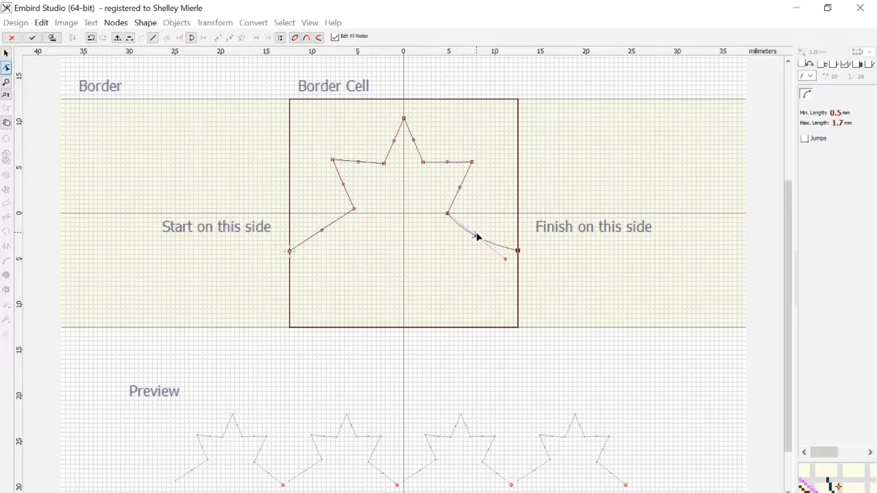
{"action": "left_click_drag", "start_coordinate": [477, 238], "coordinate": [486, 224]}
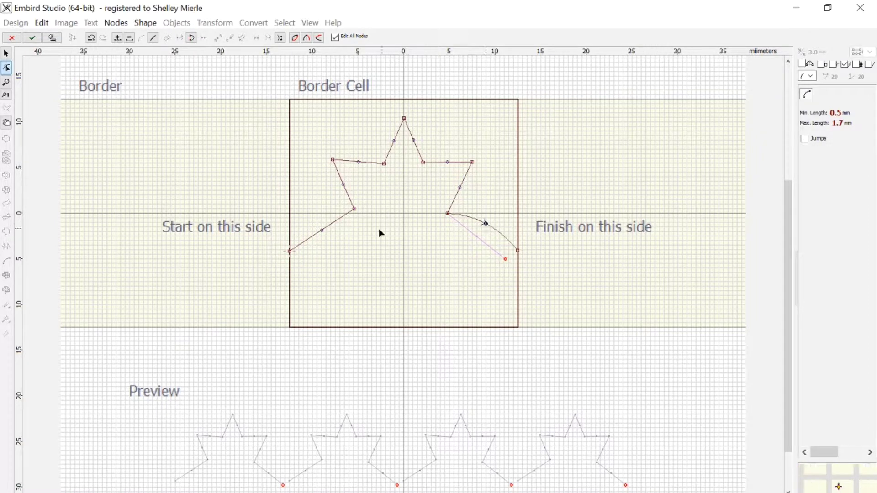
{"action": "left_click_drag", "start_coordinate": [323, 231], "coordinate": [337, 240]}
{"action": "left_click_drag", "start_coordinate": [486, 224], "coordinate": [460, 238]}
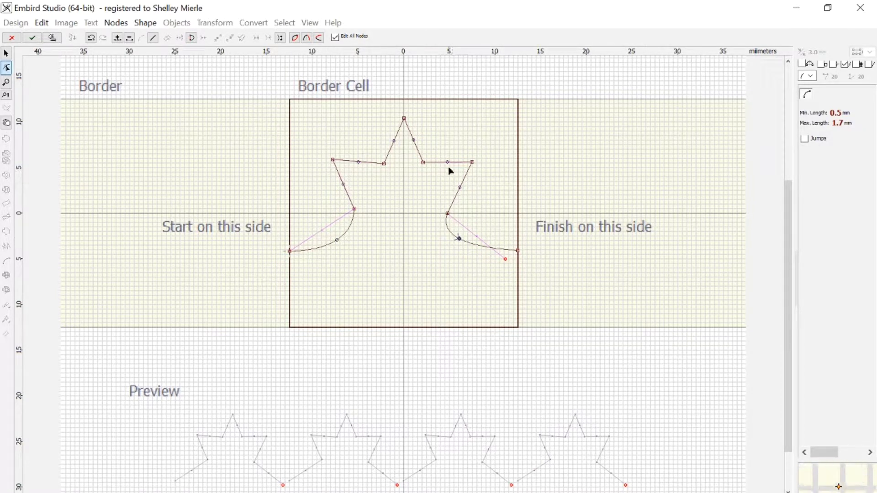
Curve both sides of the three upper star points outward into rounded petals and finish editing the outline.
{"action": "left_click_drag", "start_coordinate": [447, 163], "coordinate": [447, 150]}
{"action": "left_click_drag", "start_coordinate": [459, 189], "coordinate": [472, 192]}
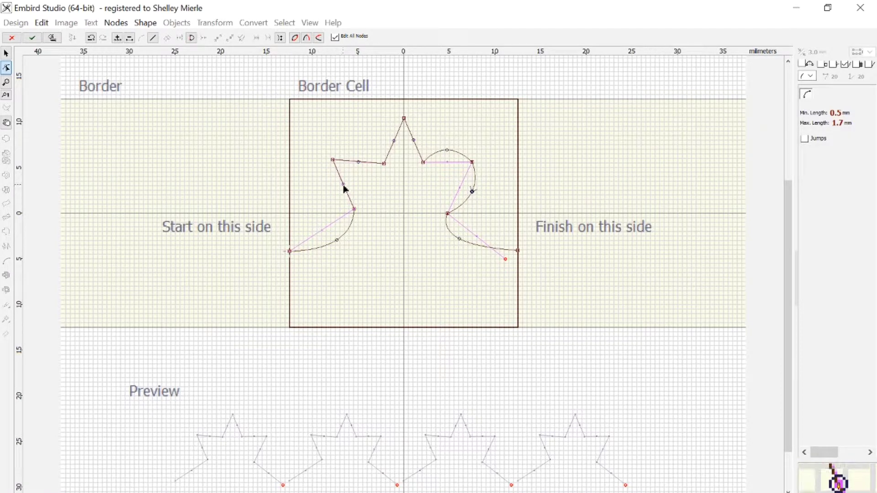
{"action": "left_click_drag", "start_coordinate": [345, 188], "coordinate": [362, 149]}
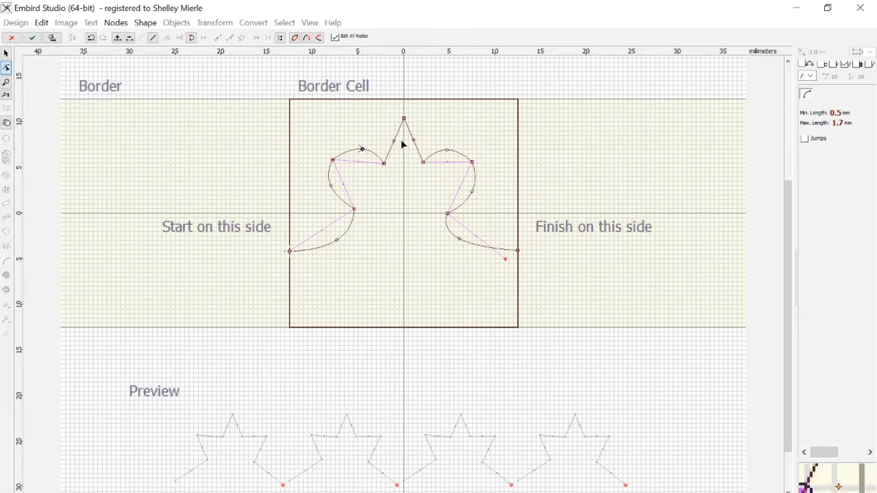
{"action": "left_click_drag", "start_coordinate": [414, 142], "coordinate": [384, 139]}
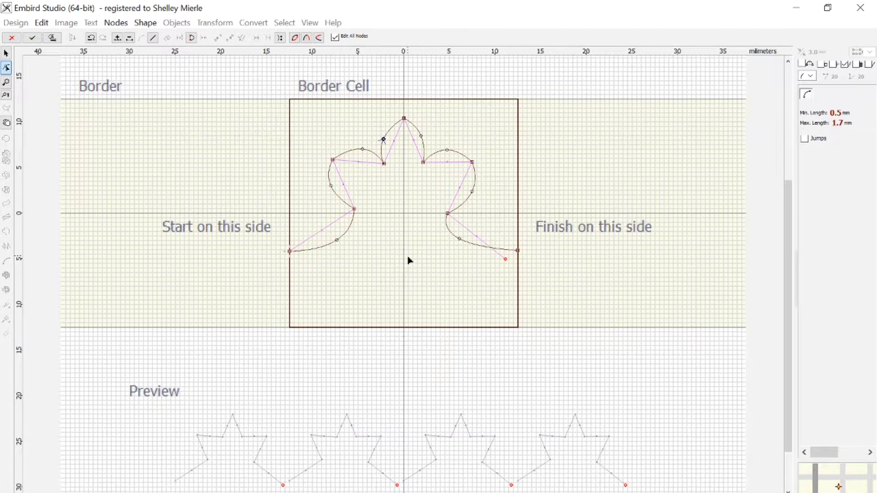
{"action": "key", "text": "Return"}
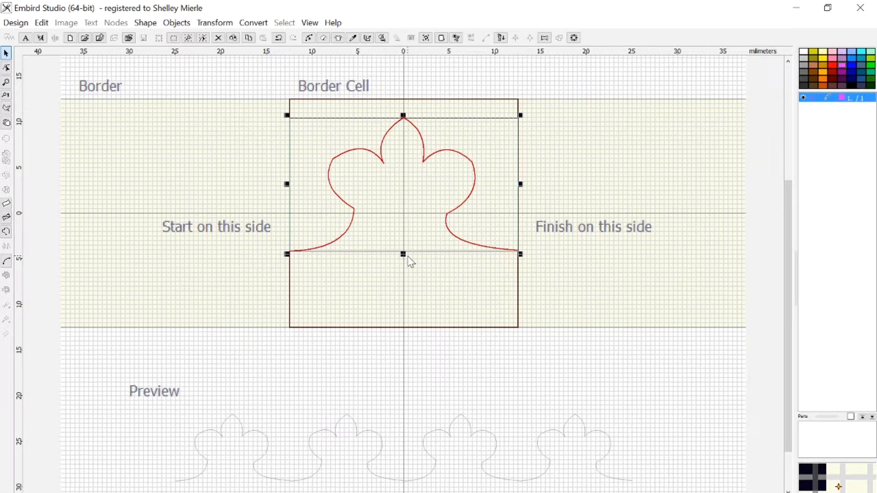
Place a horizontal guide line about 4 mm below the centre at the outline's base, and align the outline's end node to it on the finish edge.
{"action": "left_click_drag", "start_coordinate": [790, 287], "coordinate": [782, 318]}
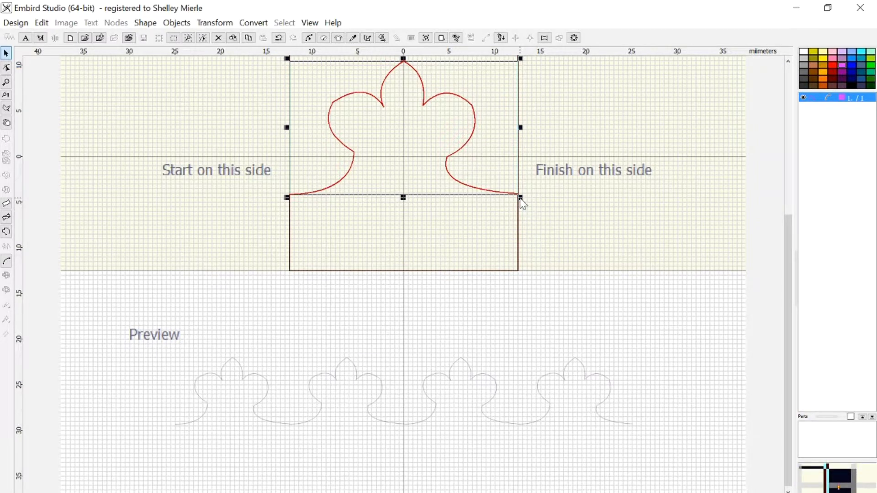
{"action": "left_click_drag", "start_coordinate": [417, 53], "coordinate": [403, 197]}
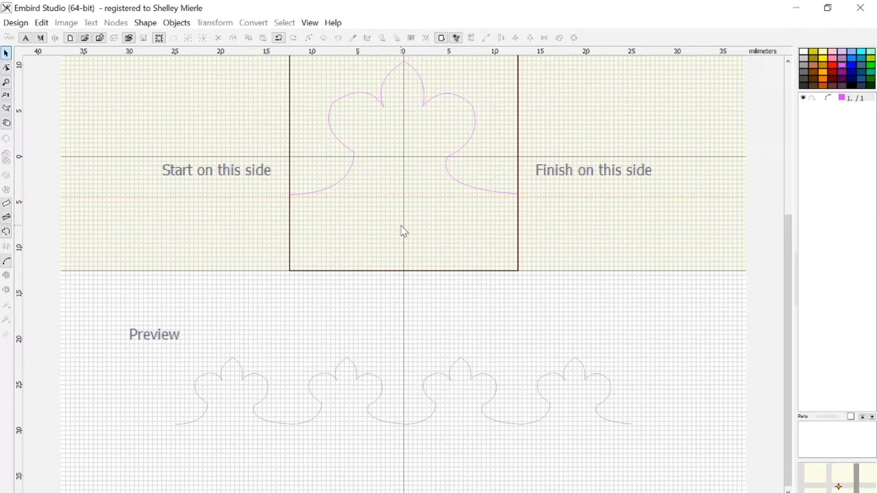
{"action": "left_click", "coordinate": [447, 167]}
{"action": "double_click", "coordinate": [448, 168]}
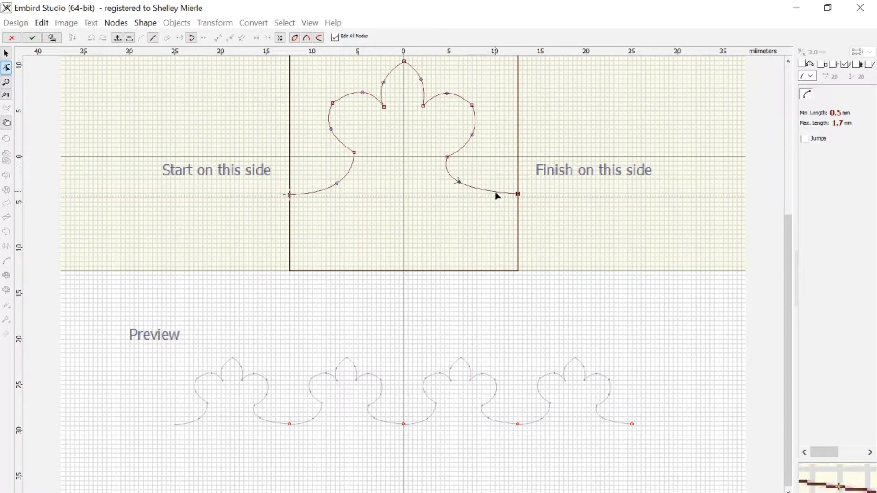
{"action": "left_click", "coordinate": [519, 197]}
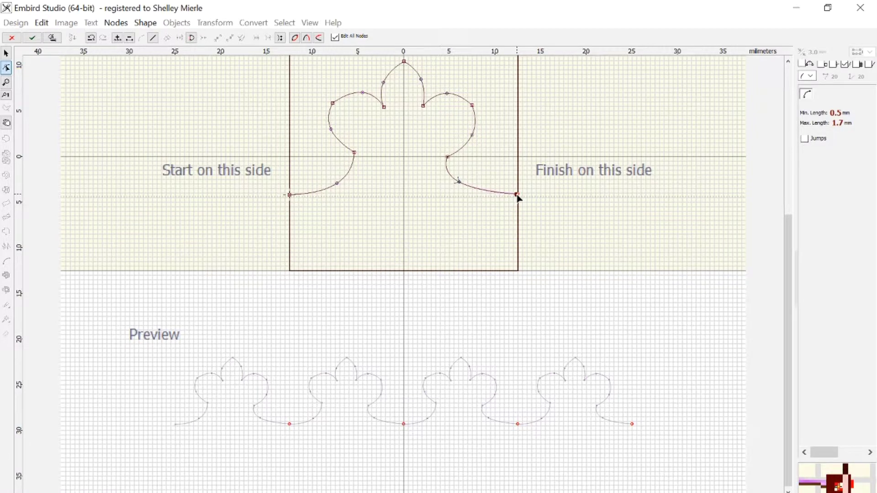
{"action": "left_click_drag", "start_coordinate": [519, 197], "coordinate": [521, 199]}
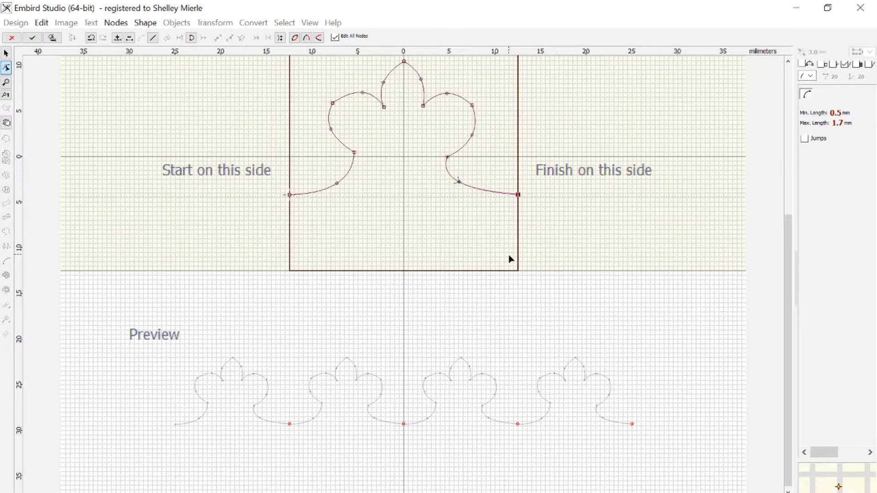
{"action": "key", "text": "Return"}
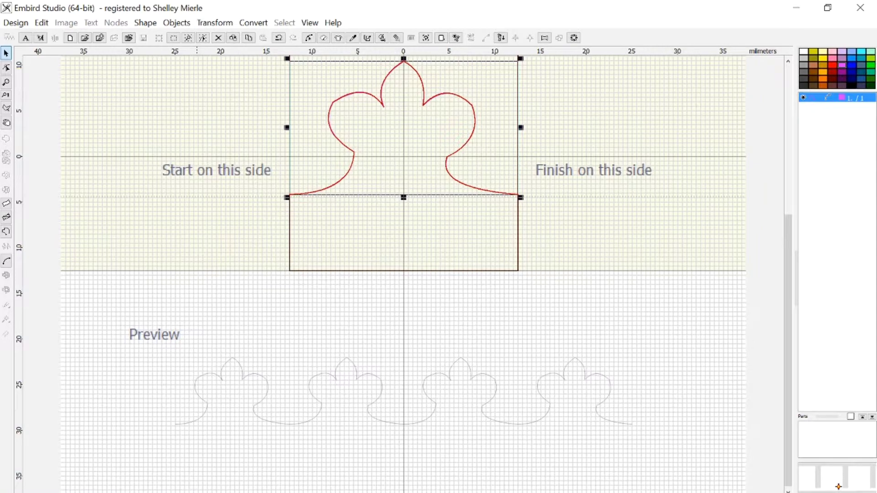
Generate stitches for the border outline and play the sewing simulation at speed 10.
{"action": "key", "text": "F7"}
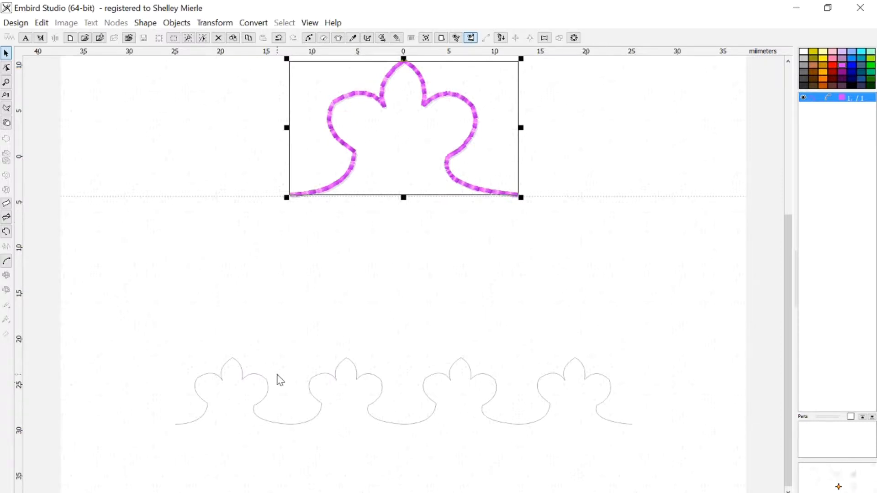
{"action": "left_click", "coordinate": [239, 492]}
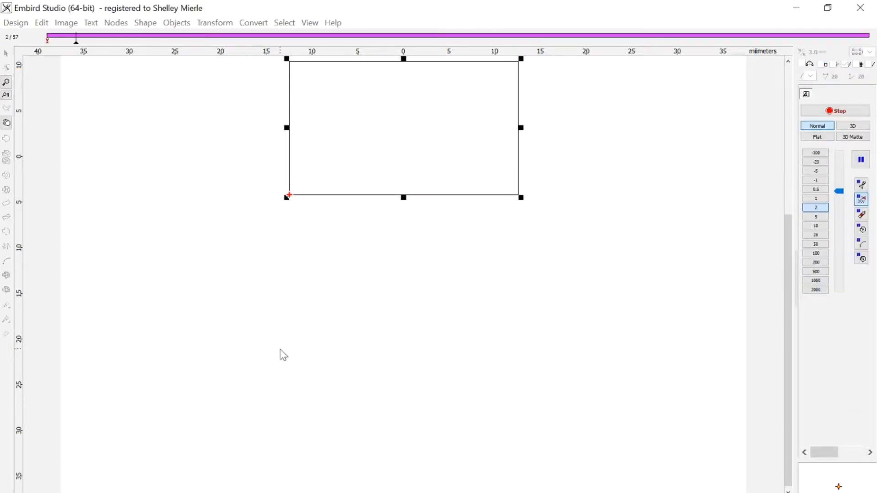
{"action": "left_click", "coordinate": [813, 227]}
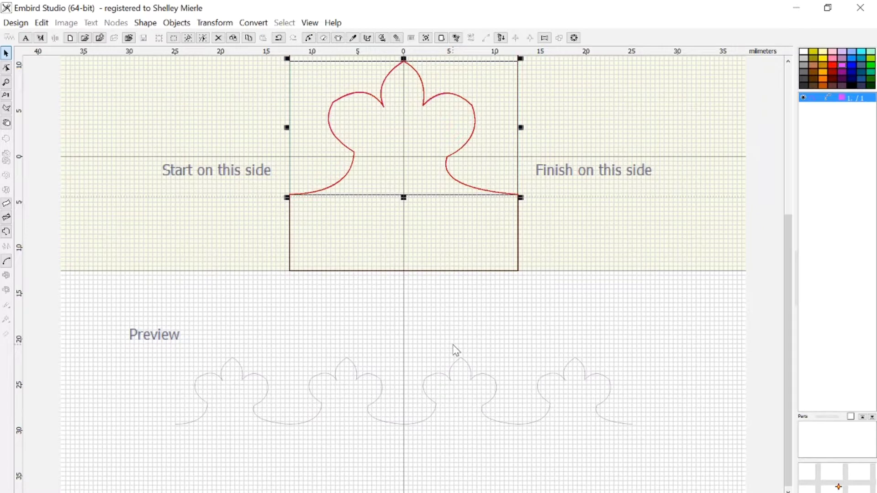
Open the border outline's parameters and set its general minimum stitch length to 1.0 mm.
{"action": "scroll", "coordinate": [456, 350], "scroll_direction": "down", "scroll_amount": 1}
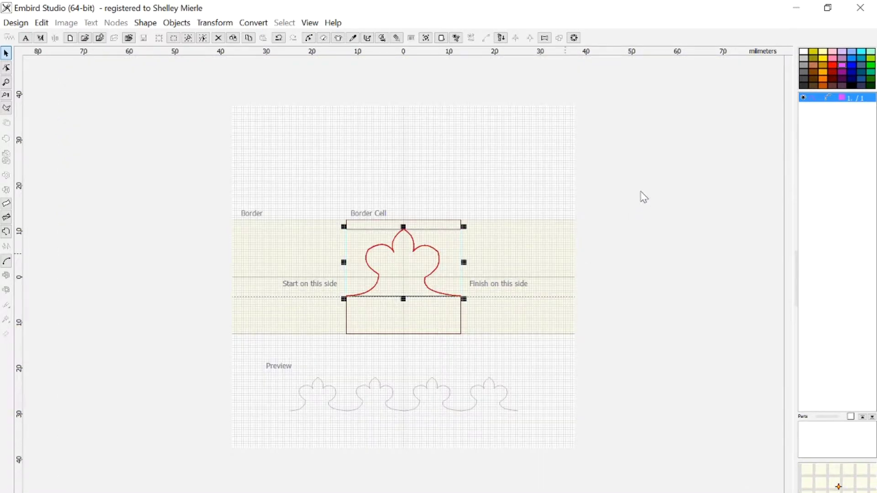
{"action": "mouse_move", "coordinate": [815, 101]}
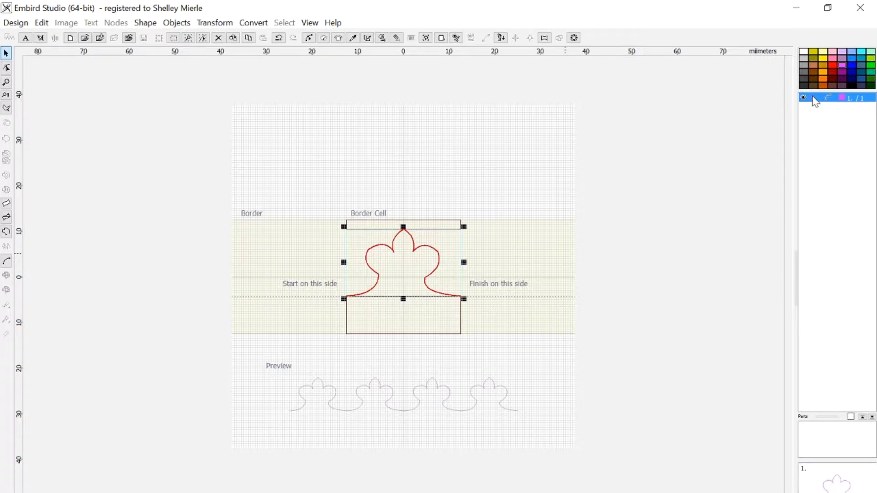
{"action": "right_click", "coordinate": [816, 102]}
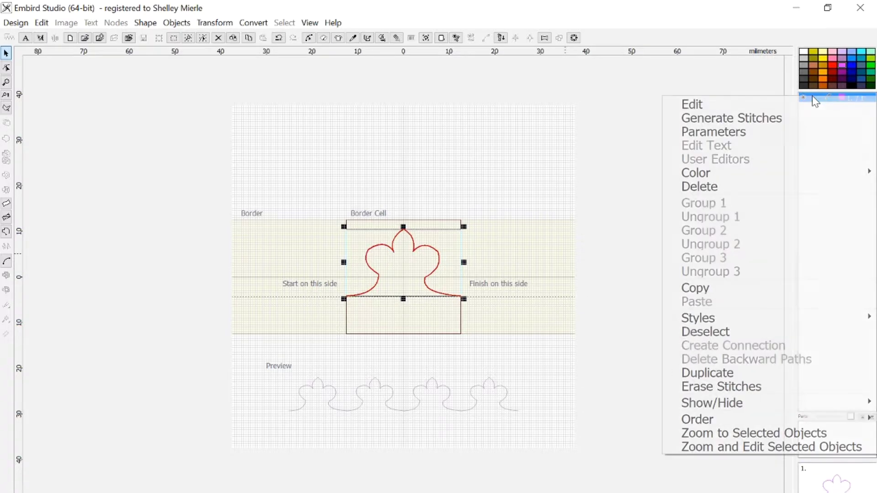
{"action": "left_click", "coordinate": [768, 138]}
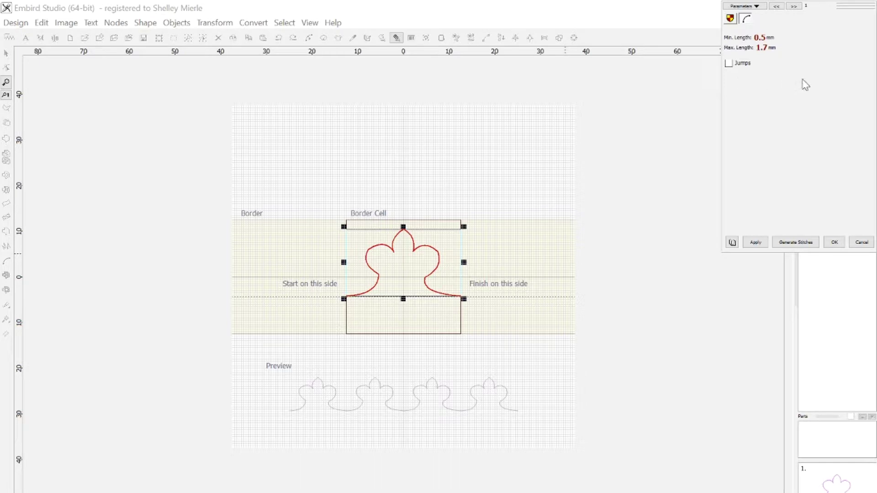
{"action": "left_click", "coordinate": [730, 20]}
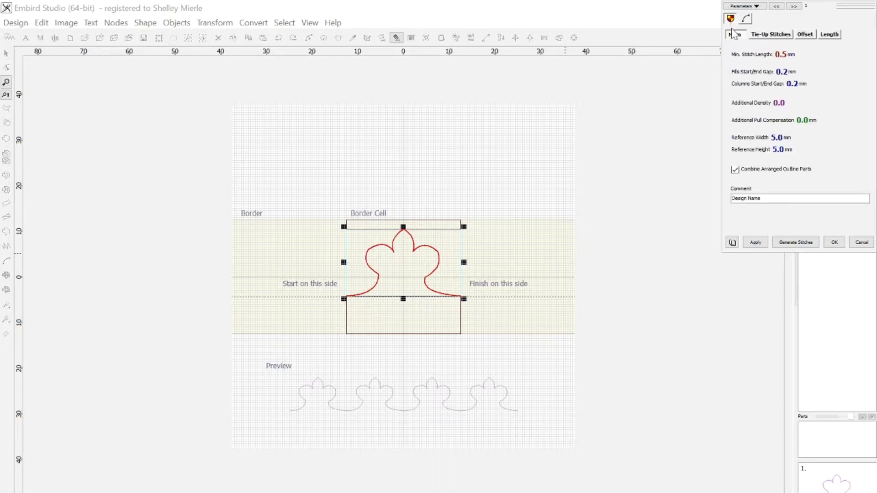
{"action": "left_click", "coordinate": [746, 56]}
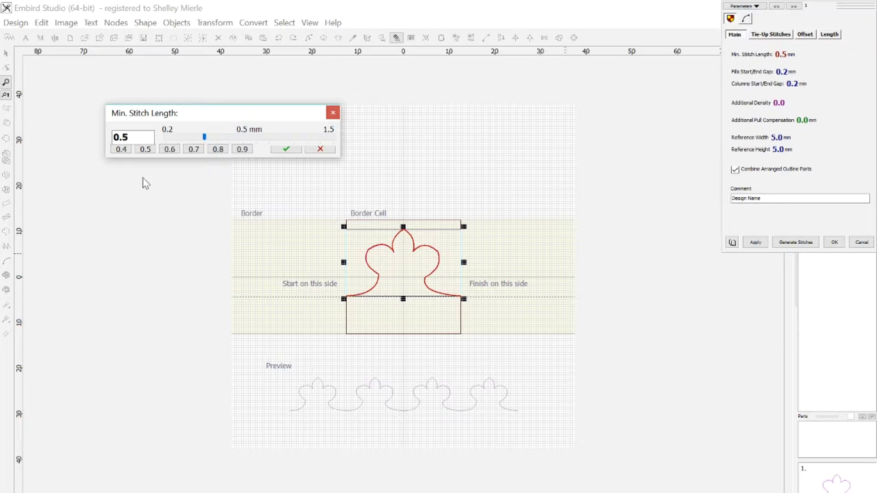
{"action": "double_click", "coordinate": [121, 137]}
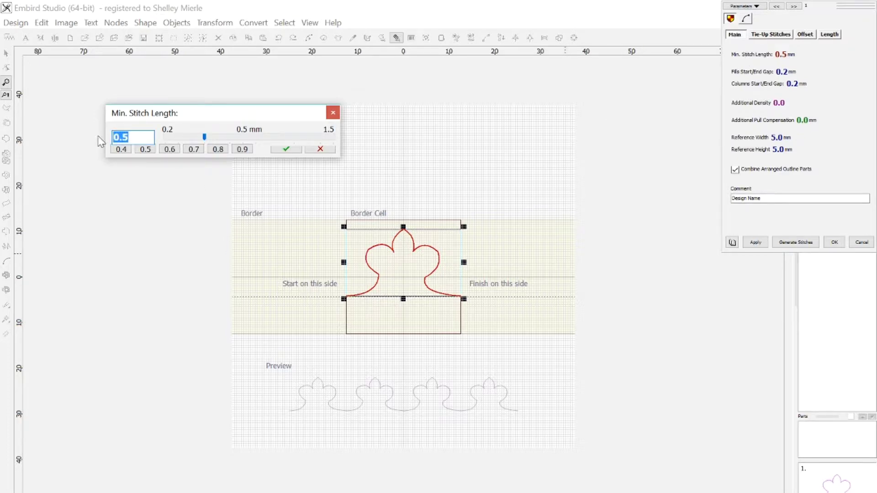
{"action": "type", "text": "1"}
{"action": "left_click", "coordinate": [287, 151]}
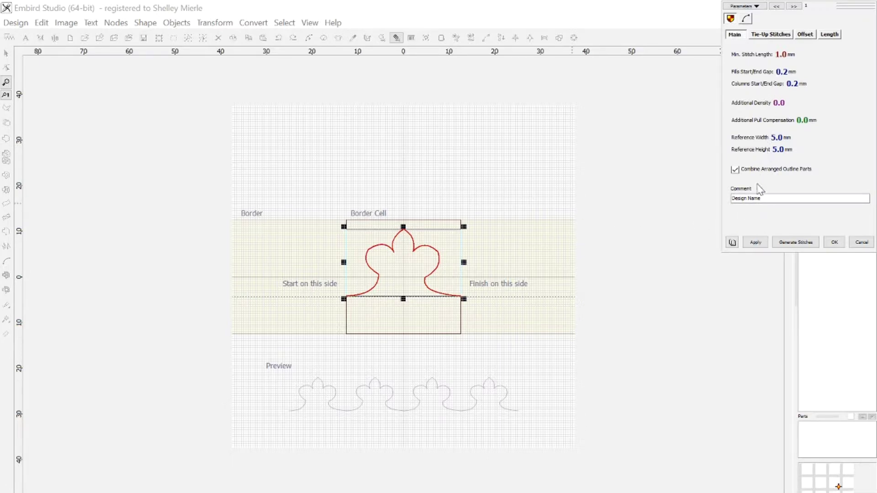
Set the design's comment to Simple-Border and apply the parameter changes.
{"action": "left_click_drag", "start_coordinate": [776, 199], "coordinate": [717, 201]}
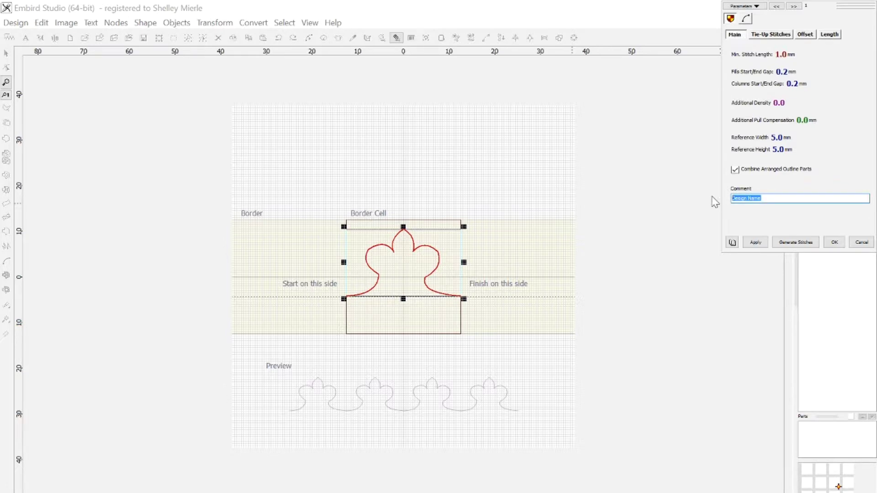
{"action": "type", "text": "s"}
{"action": "left_click", "coordinate": [756, 242]}
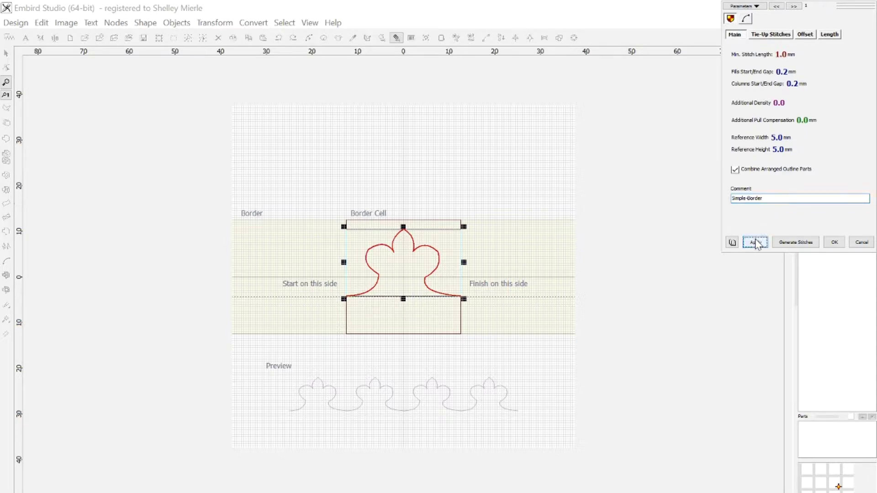
{"action": "left_click", "coordinate": [834, 242]}
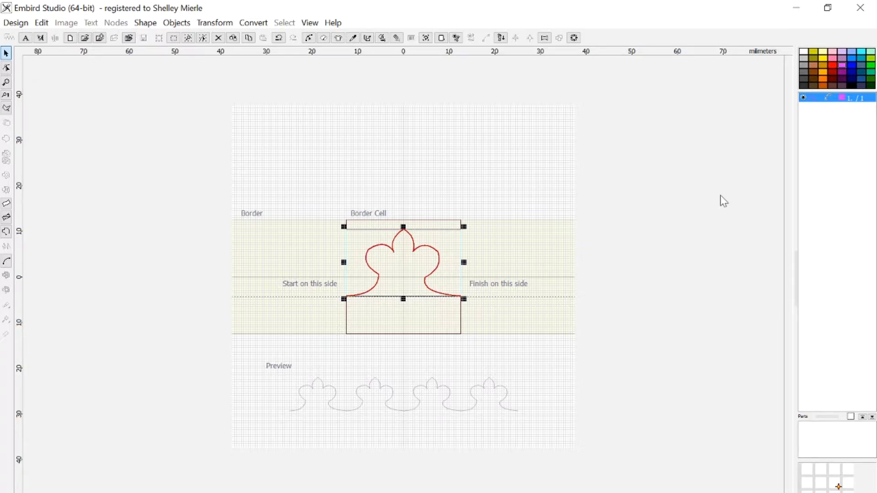
Set the border outline's own minimum stitch length to 1.0 mm and apply the change.
{"action": "right_click", "coordinate": [819, 102]}
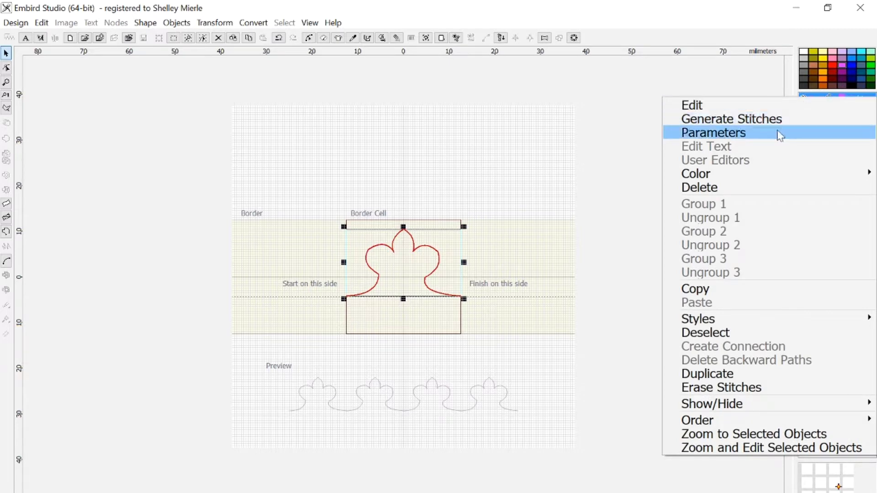
{"action": "left_click", "coordinate": [780, 135]}
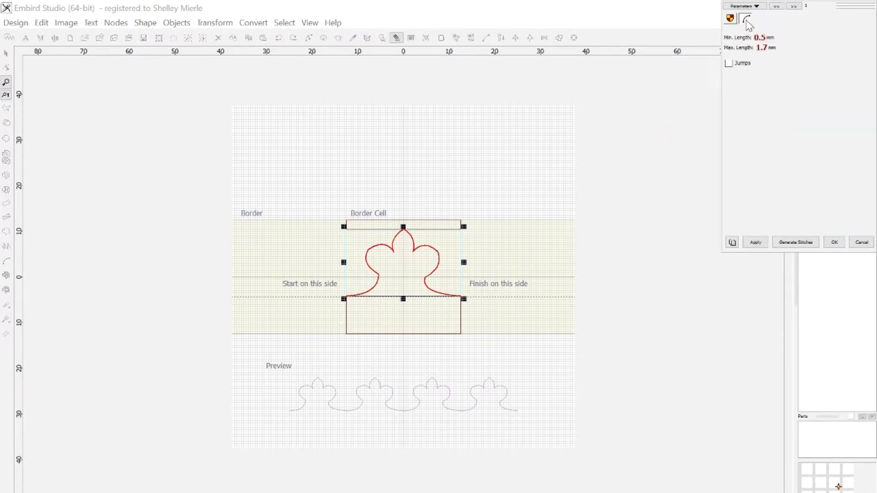
{"action": "left_click", "coordinate": [742, 38]}
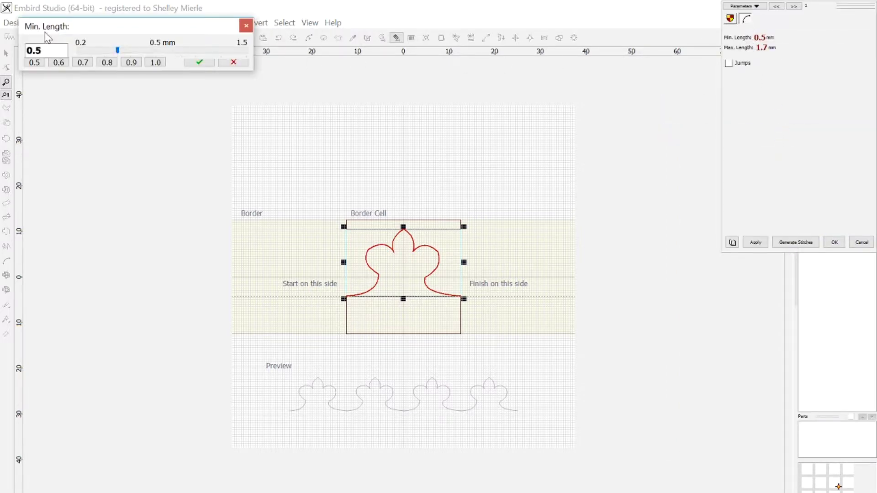
{"action": "double_click", "coordinate": [41, 50]}
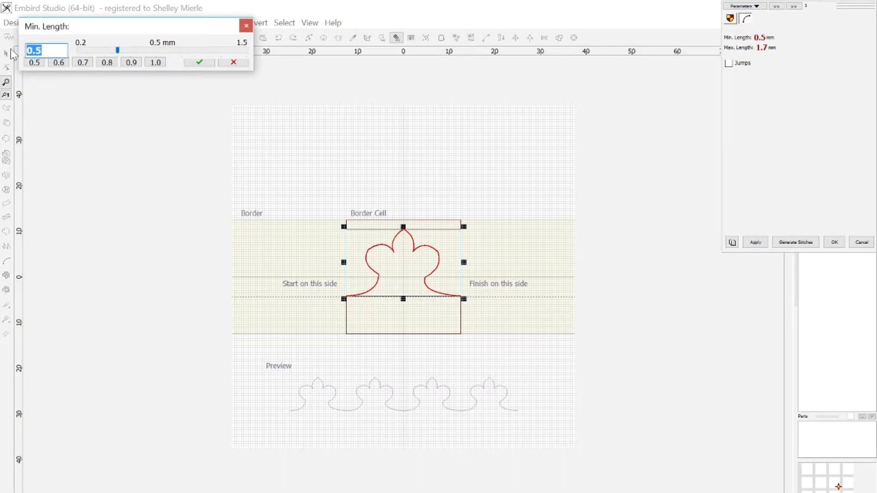
{"action": "type", "text": "1"}
{"action": "left_click", "coordinate": [194, 63]}
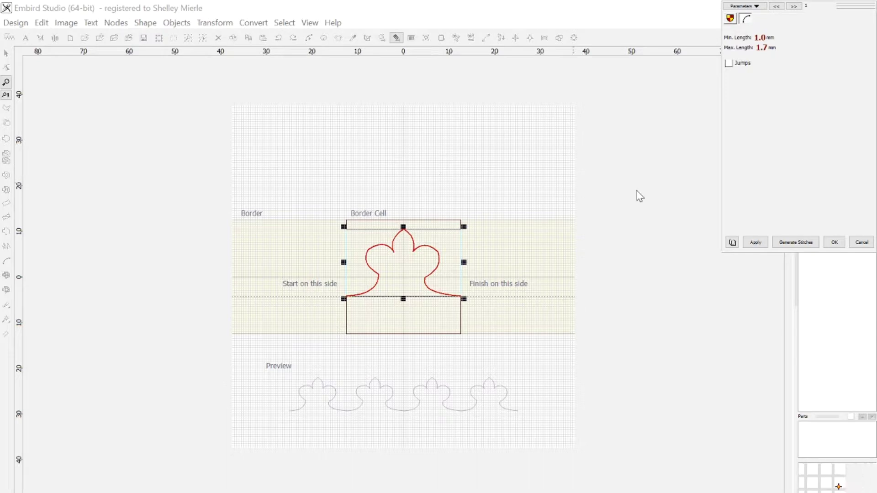
{"action": "left_click", "coordinate": [755, 242]}
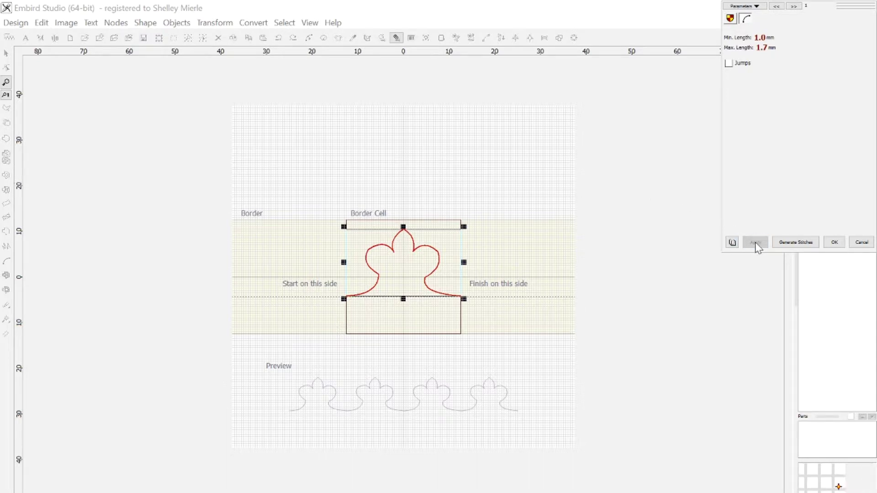
{"action": "left_click", "coordinate": [833, 242]}
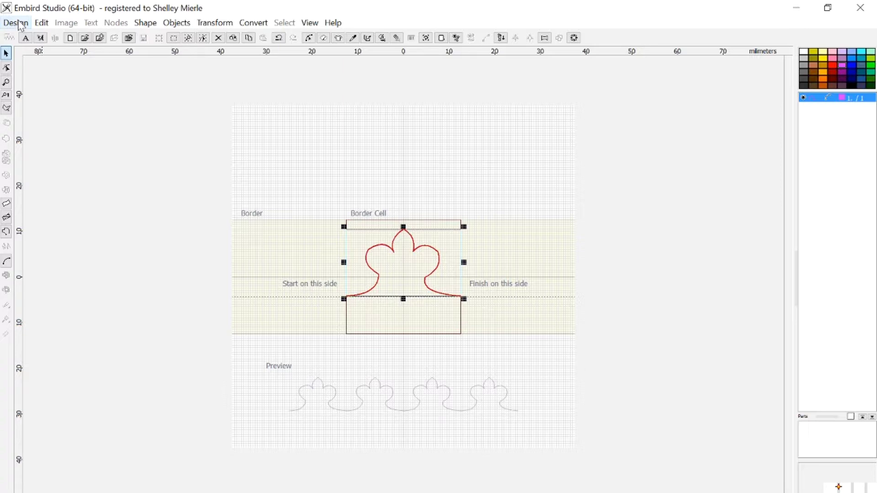
Start saving the border as a new file in Borders-Designs-File, inside the folder 0-Embroidery Design Files-C-Computer.
{"action": "left_click", "coordinate": [16, 23]}
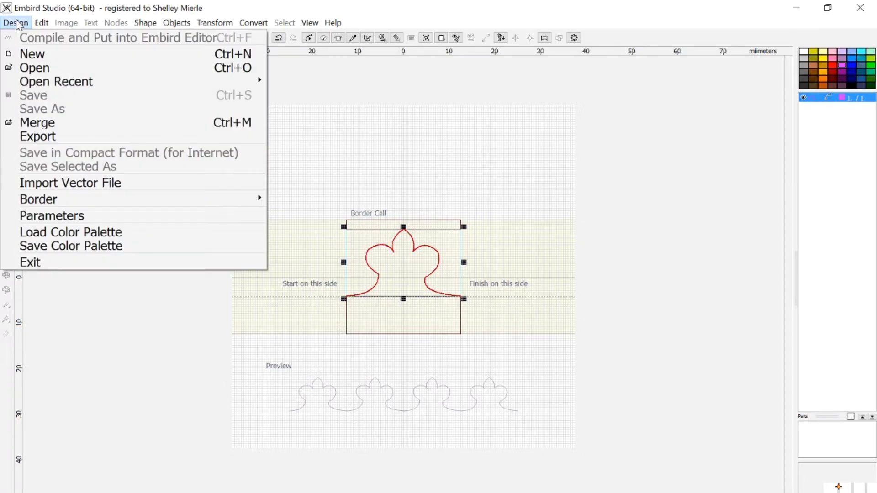
{"action": "mouse_move", "coordinate": [71, 198]}
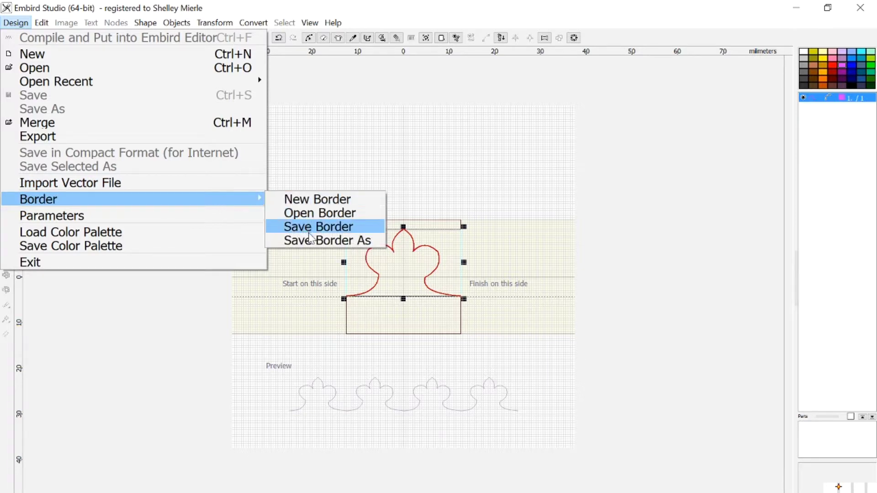
{"action": "left_click", "coordinate": [310, 239]}
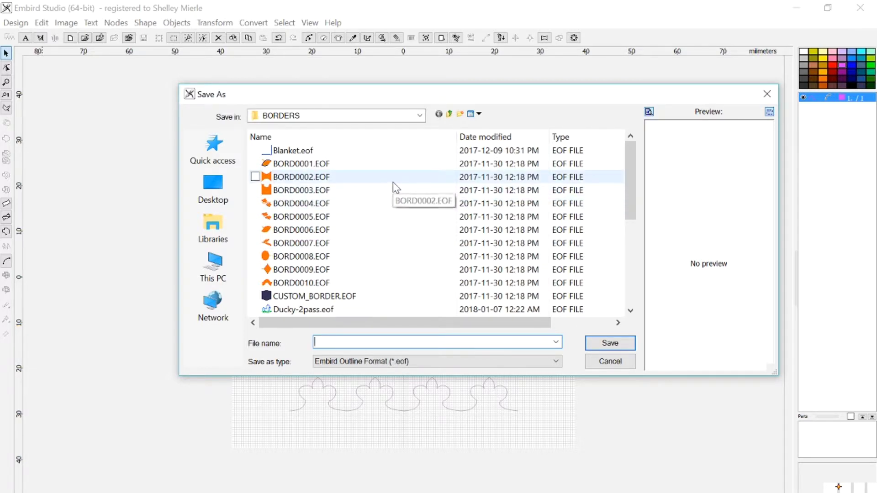
{"action": "left_click", "coordinate": [224, 149]}
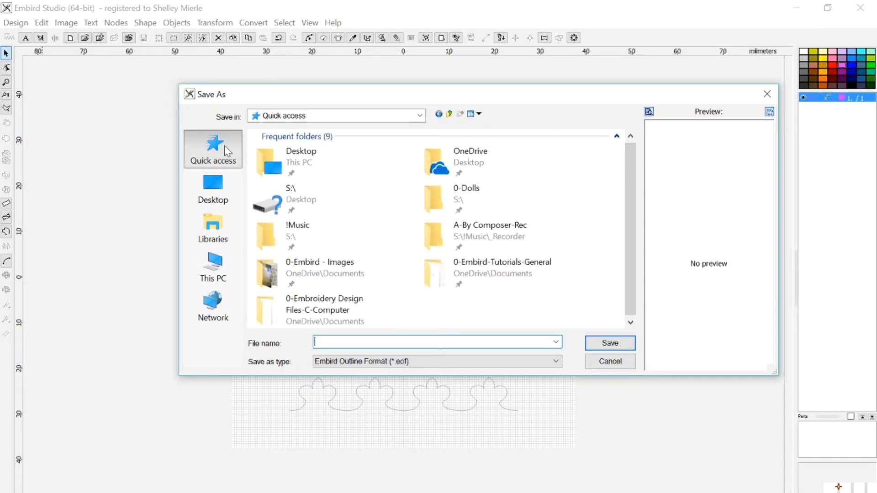
{"action": "double_click", "coordinate": [344, 313]}
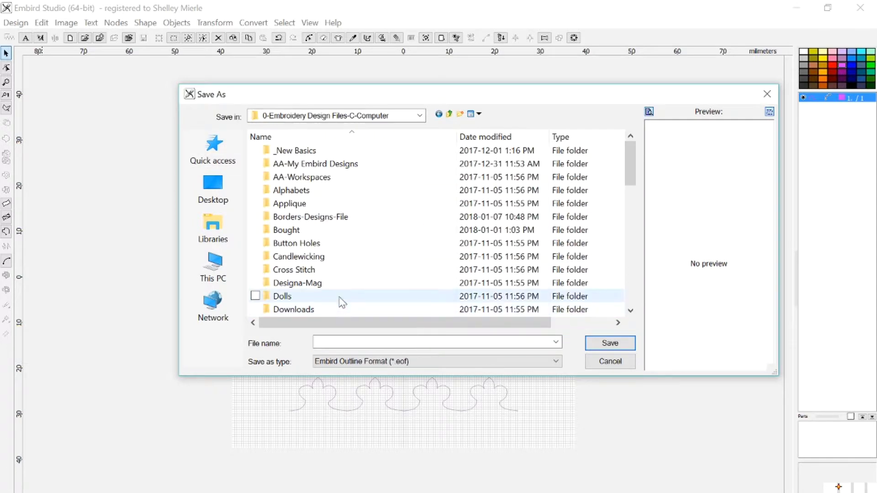
{"action": "left_click", "coordinate": [330, 216]}
{"action": "left_click", "coordinate": [330, 216]}
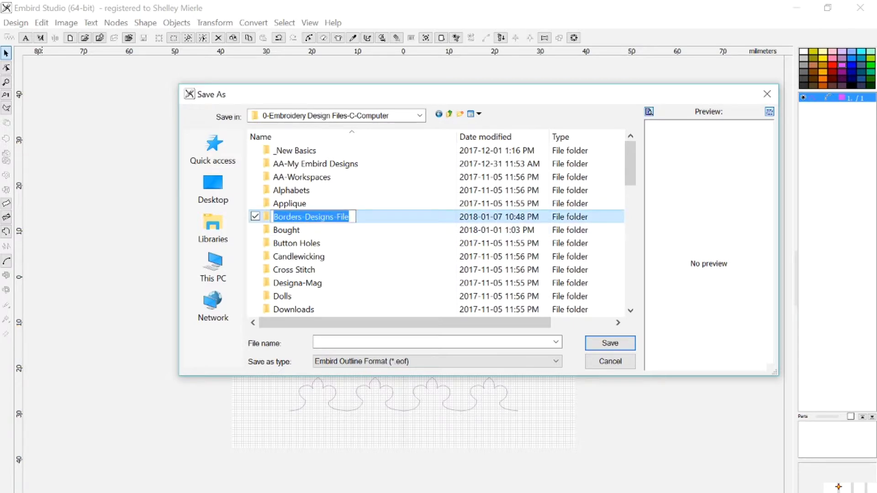
{"action": "double_click", "coordinate": [330, 219]}
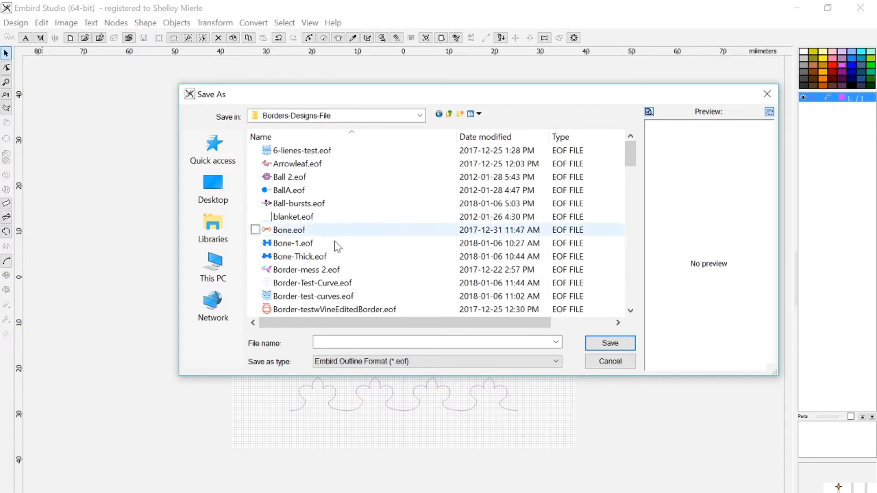
Save the border as Simple-Border.eof, replacing the existing file of that name.
{"action": "left_click", "coordinate": [433, 343]}
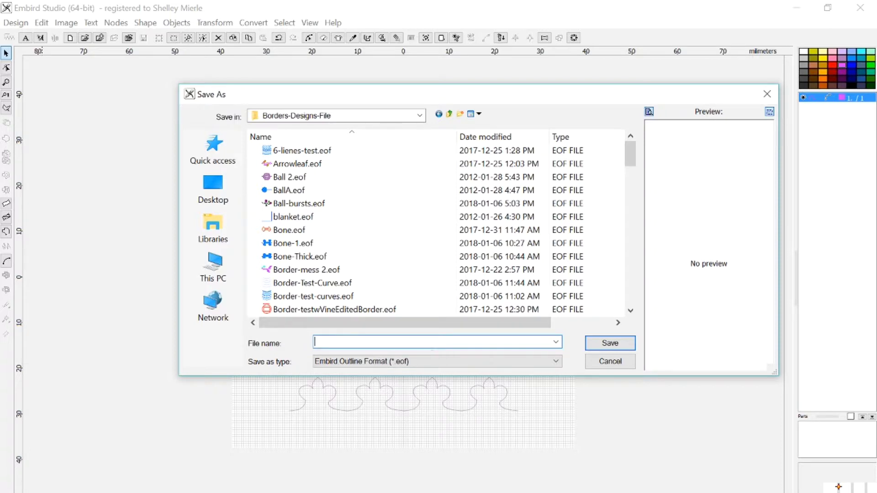
{"action": "type", "text": "Simpl"}
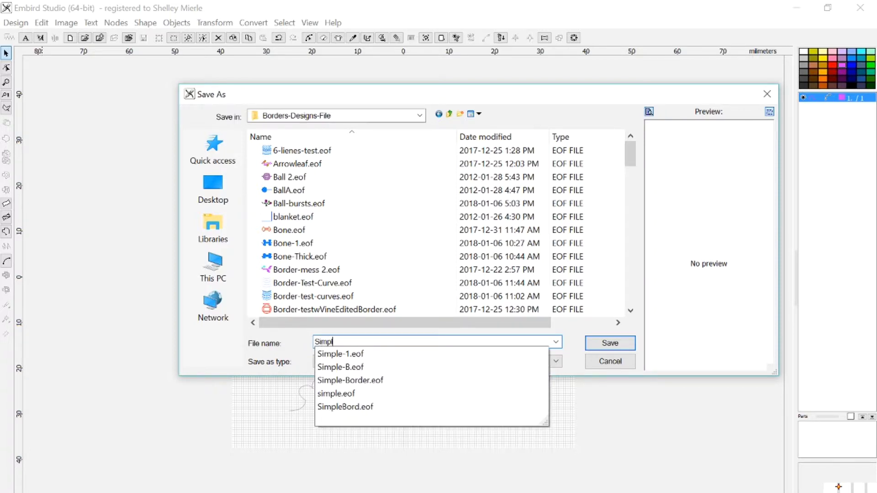
{"action": "type", "text": "e-Bor"}
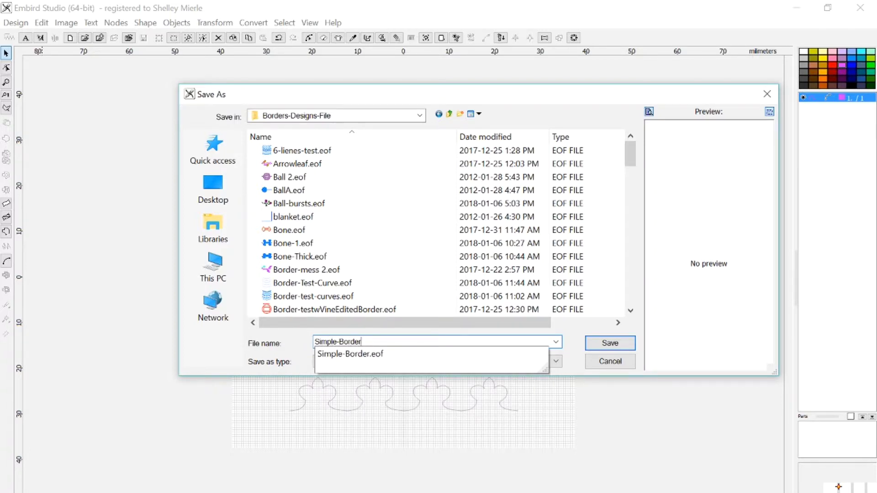
{"action": "type", "text": "der"}
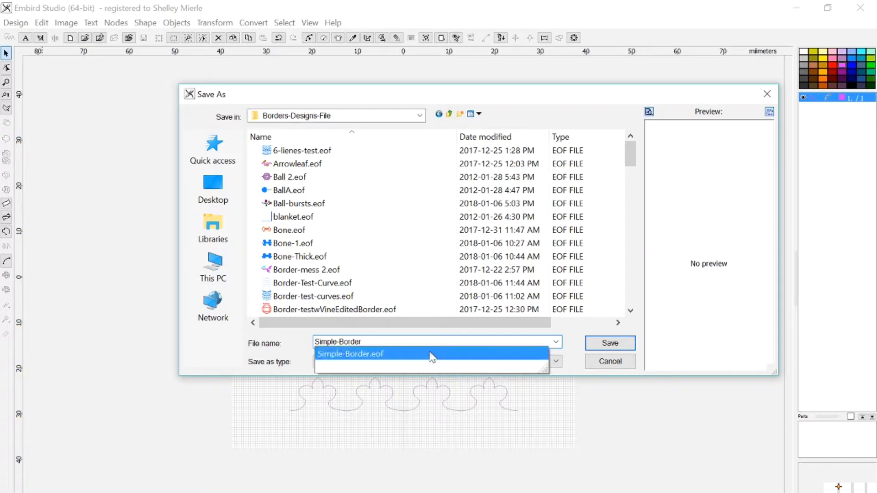
{"action": "left_click", "coordinate": [464, 356]}
{"action": "left_click", "coordinate": [594, 344]}
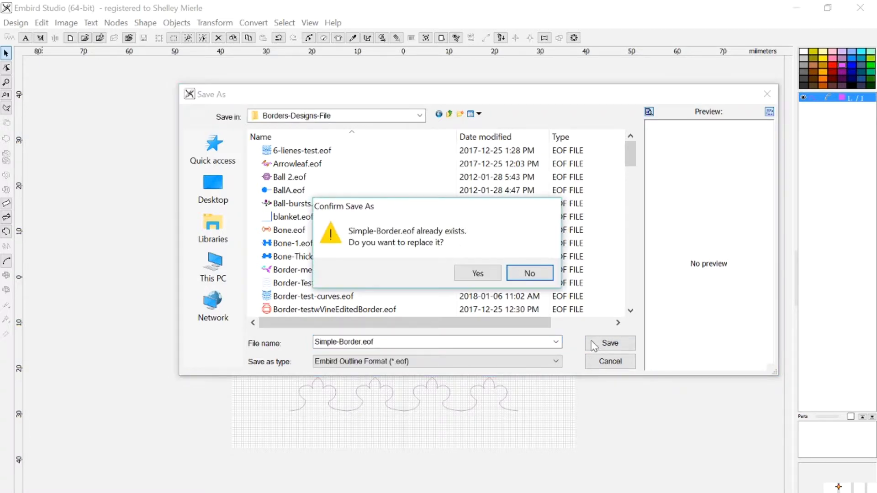
{"action": "left_click", "coordinate": [485, 274]}
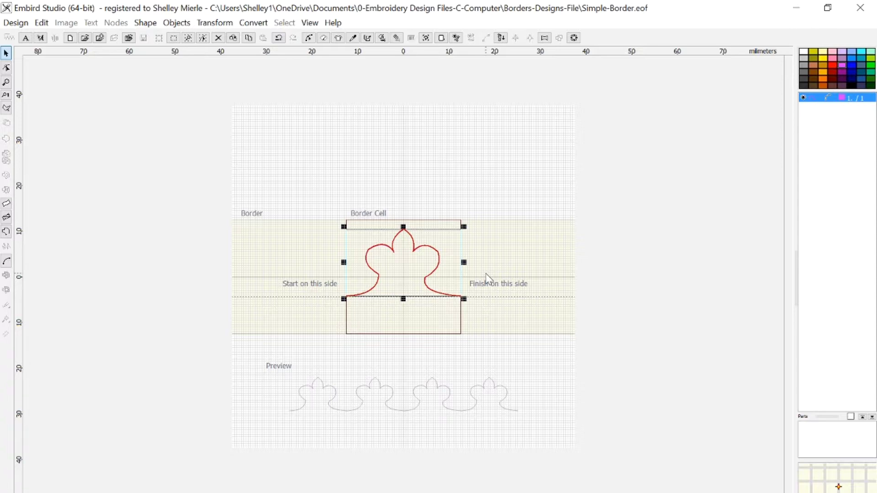
Open the design Test-Curves.eof from Borders-Designs-File without saving changes to the border.
{"action": "left_click", "coordinate": [26, 27]}
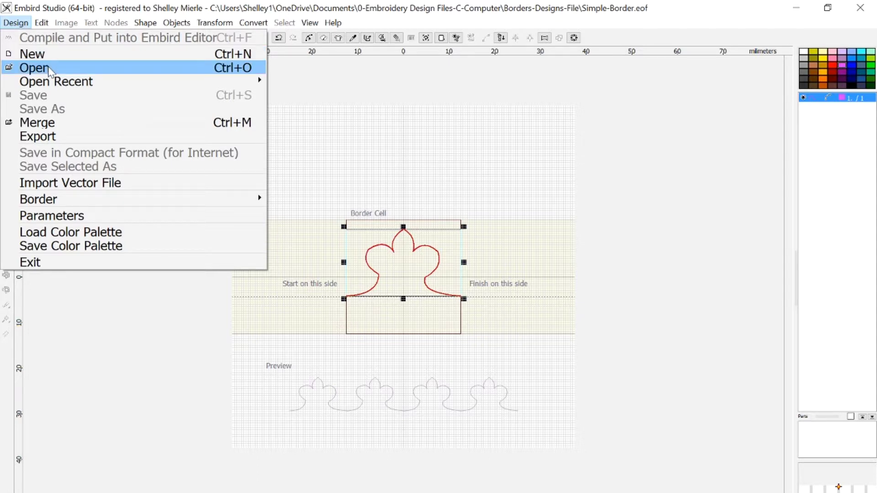
{"action": "left_click", "coordinate": [71, 73]}
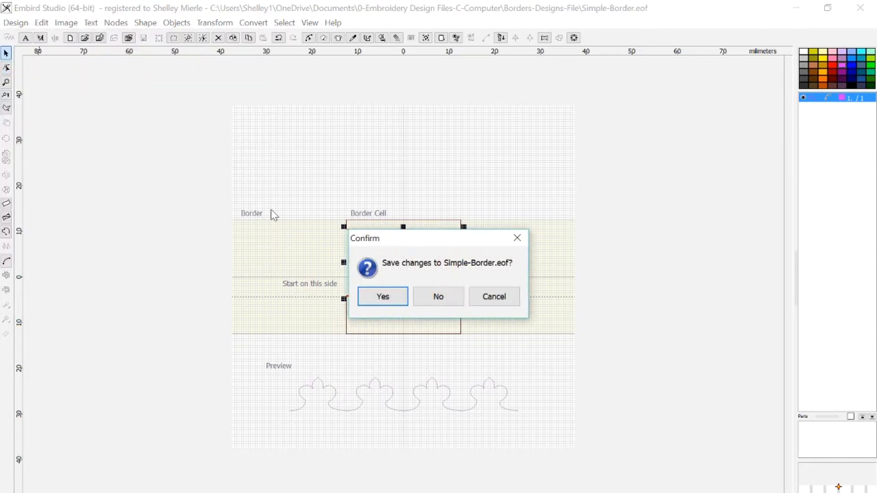
{"action": "left_click", "coordinate": [439, 298]}
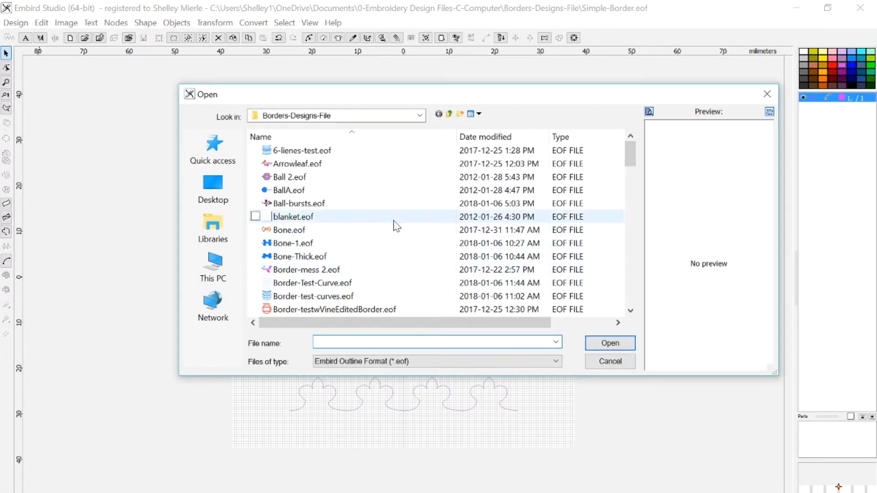
{"action": "left_click_drag", "start_coordinate": [630, 161], "coordinate": [623, 263]}
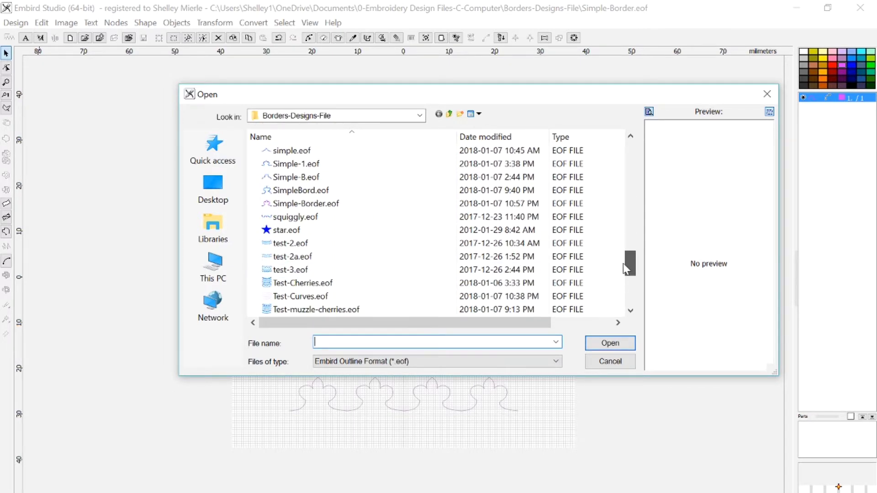
{"action": "left_click", "coordinate": [347, 297]}
{"action": "left_click", "coordinate": [610, 343]}
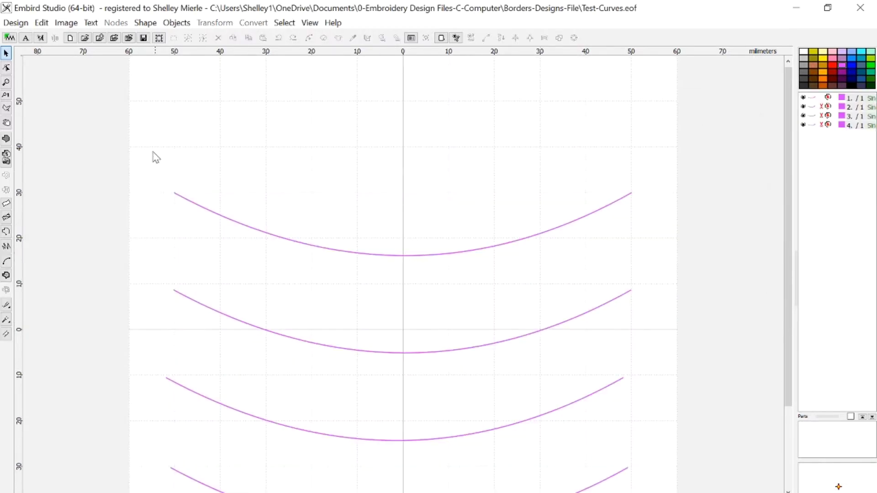
Draw a horizontal single-stitch outline about 100 mm long, centred about 50 mm above the design's centre.
{"action": "left_click", "coordinate": [6, 231]}
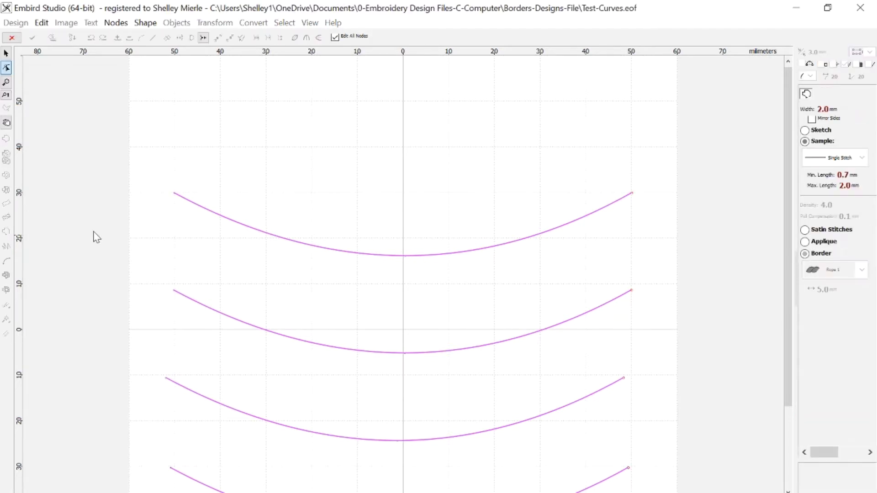
{"action": "left_click", "coordinate": [173, 102]}
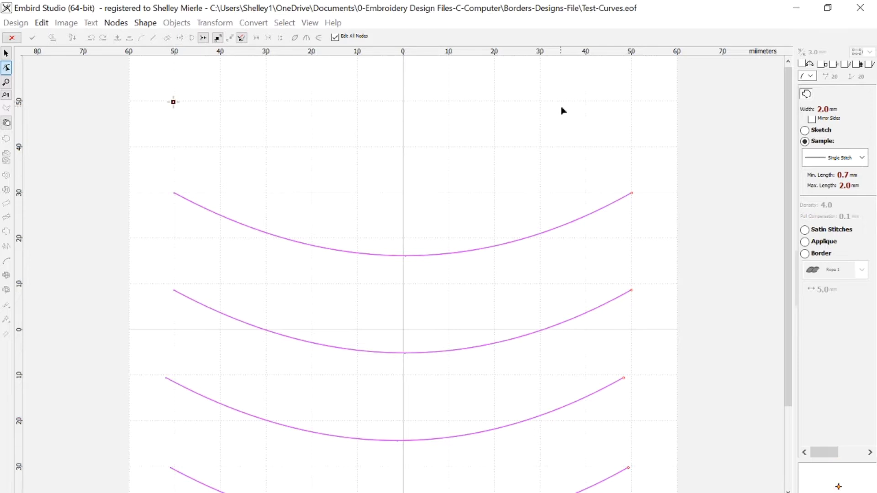
{"action": "left_click", "coordinate": [631, 102]}
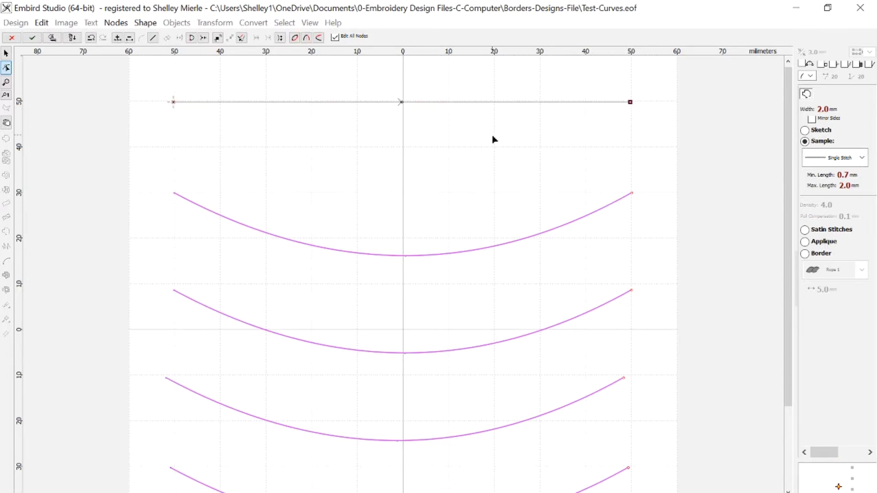
{"action": "key", "text": "Return"}
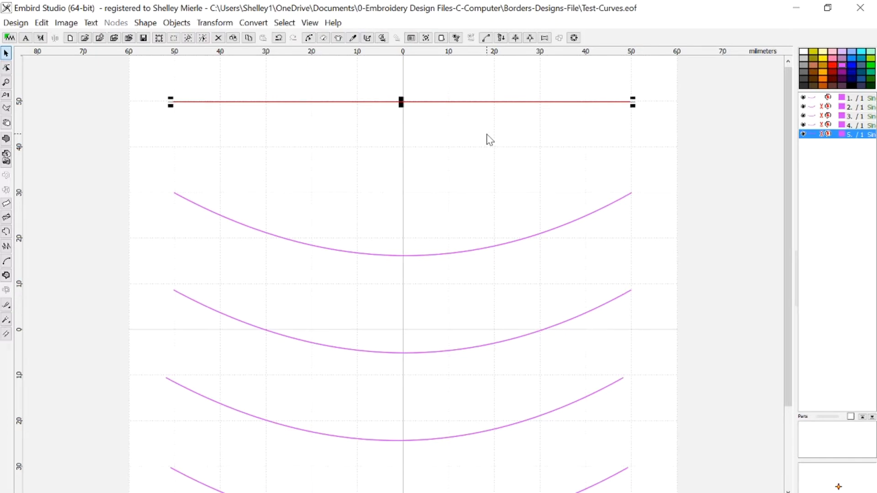
{"action": "key", "text": "Return"}
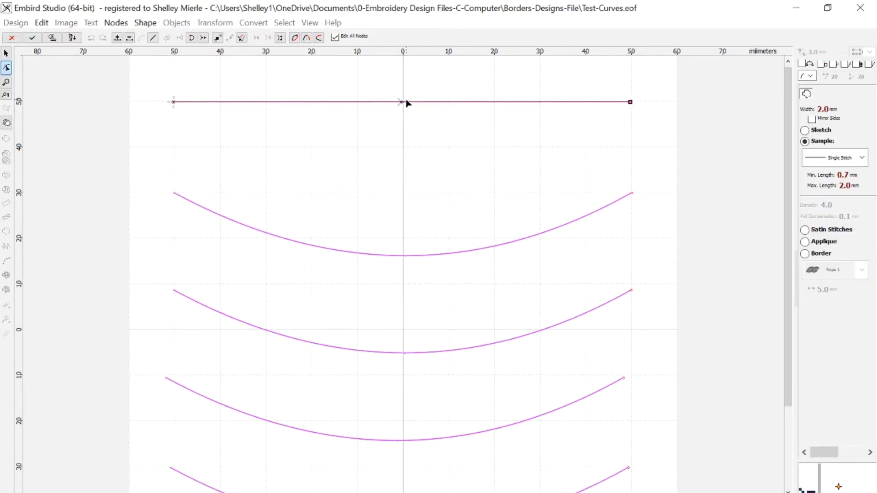
{"action": "mouse_move", "coordinate": [402, 103]}
{"action": "left_mouse_down"}
{"action": "mouse_move", "coordinate": [404, 168]}
{"action": "mouse_move", "coordinate": [402, 104]}
{"action": "left_mouse_up"}
{"action": "left_click", "coordinate": [467, 160]}
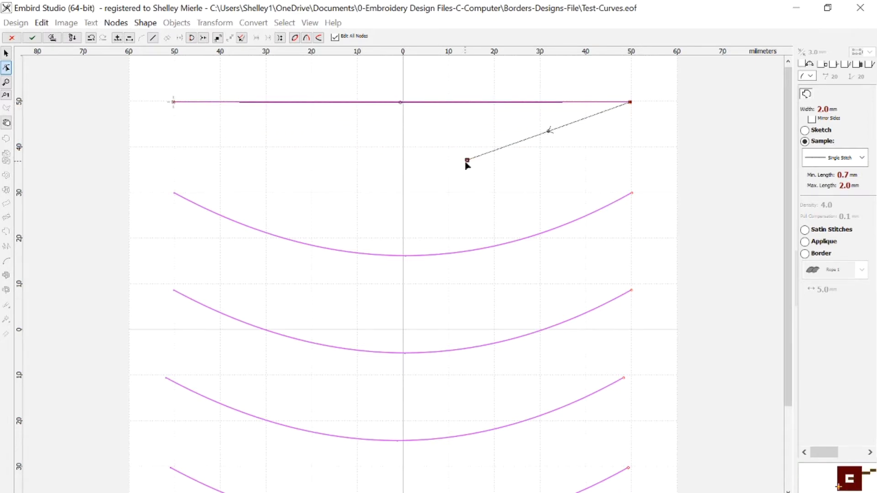
{"action": "key", "text": "Escape"}
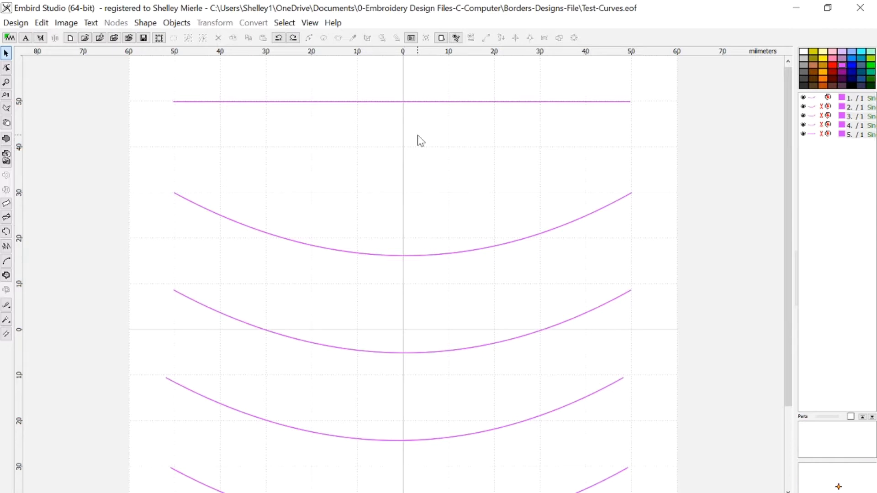
Load Simple-Border.eof from Borders-Designs-File into the first user border slot and confirm the assignment.
{"action": "left_click", "coordinate": [412, 38]}
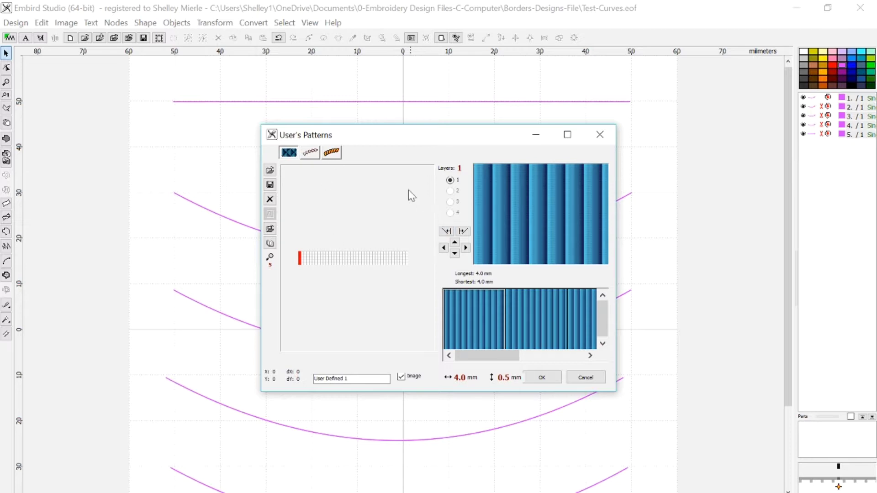
{"action": "left_click", "coordinate": [331, 155]}
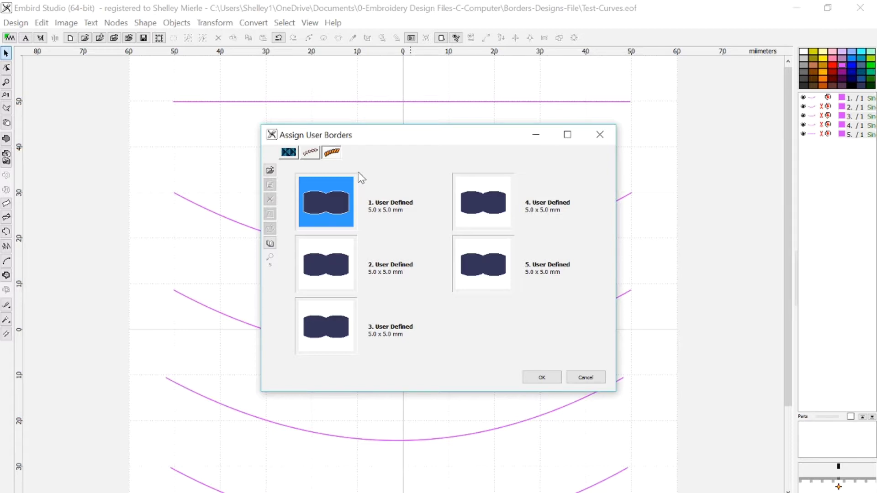
{"action": "left_click", "coordinate": [270, 171]}
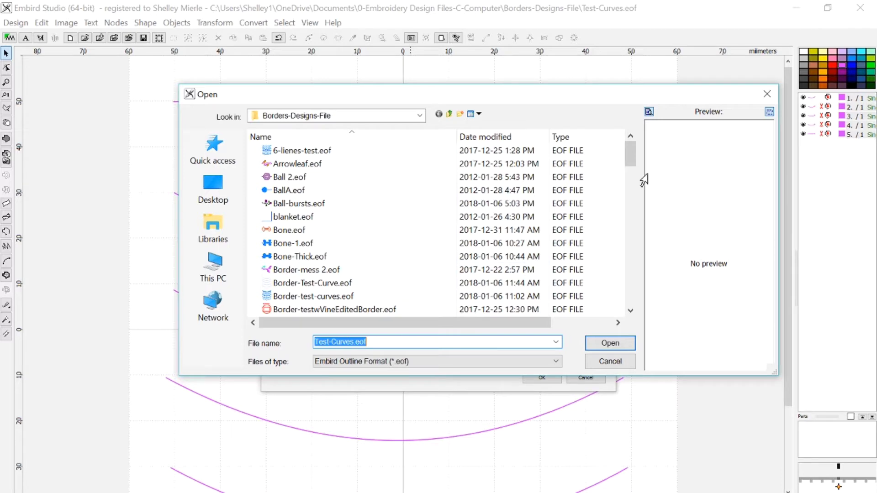
{"action": "left_click_drag", "start_coordinate": [635, 164], "coordinate": [633, 270]}
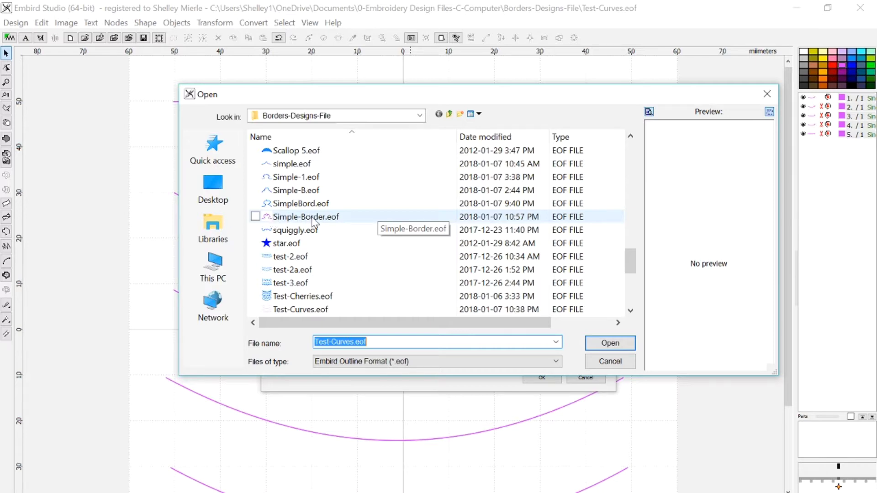
{"action": "double_click", "coordinate": [314, 221]}
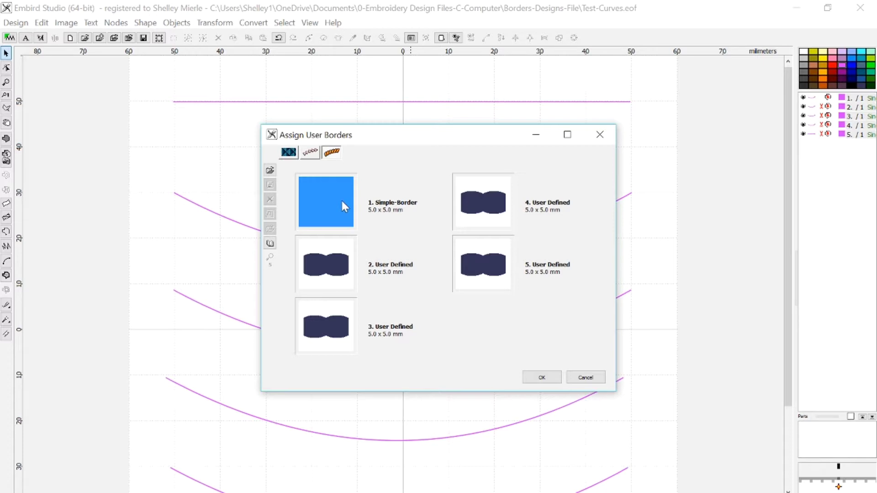
{"action": "left_click", "coordinate": [542, 377]}
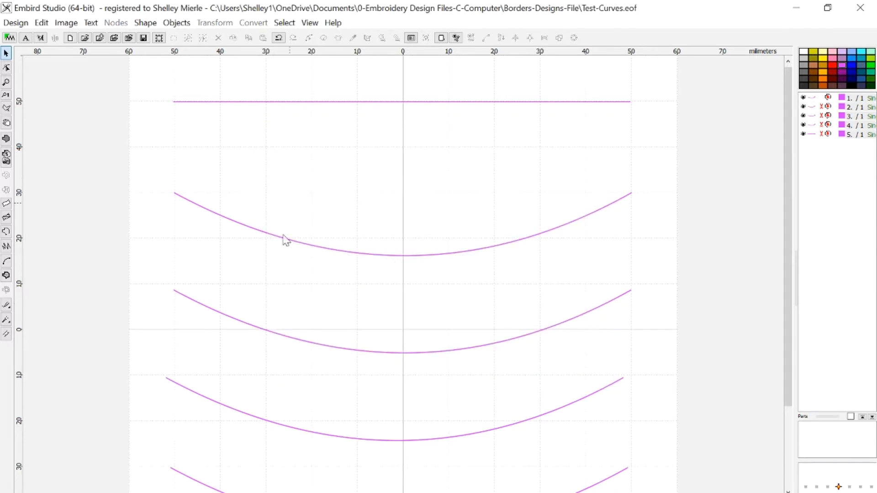
Move the straight outline from the end of the object order to before the first object.
{"action": "mouse_move", "coordinate": [815, 104]}
{"action": "left_click", "coordinate": [813, 135]}
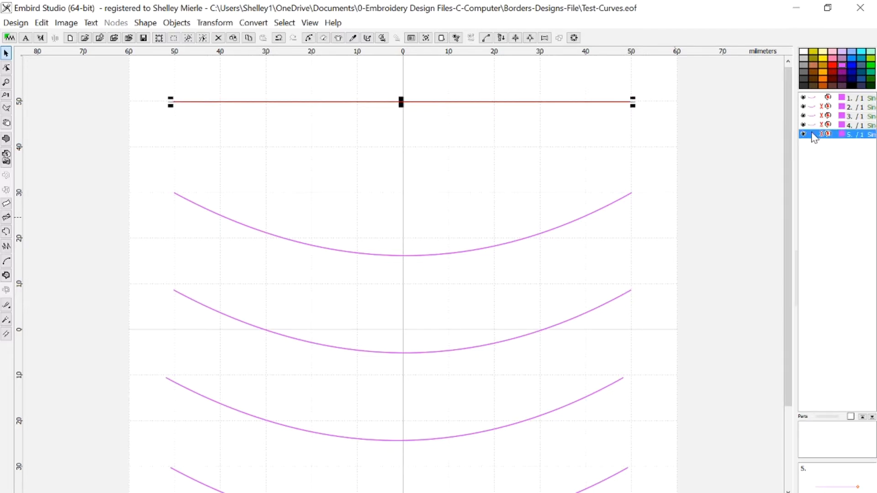
{"action": "right_click", "coordinate": [809, 101]}
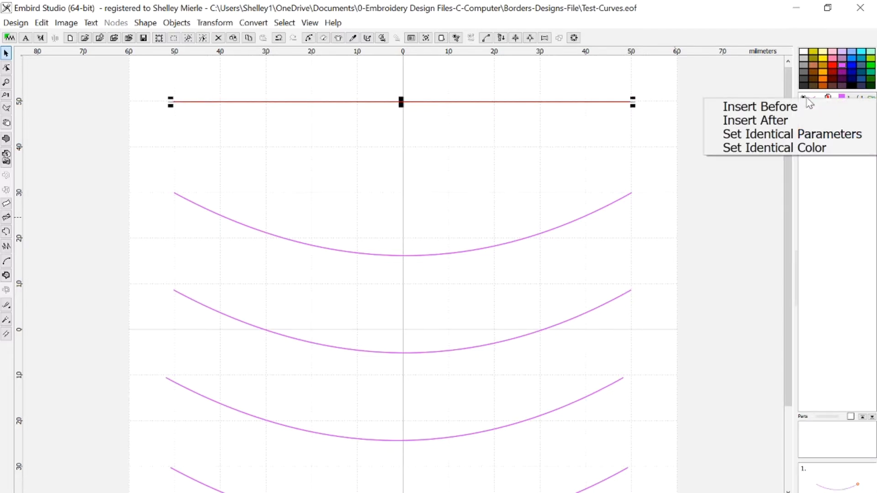
{"action": "left_click", "coordinate": [797, 107]}
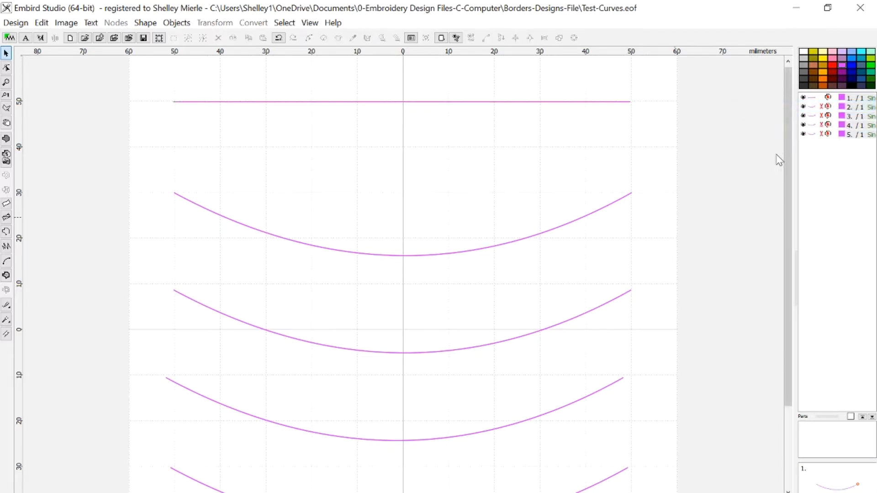
Convert the straight outline to a border using the Simple-Border pattern, apply it and generate its stitches.
{"action": "left_click", "coordinate": [814, 100]}
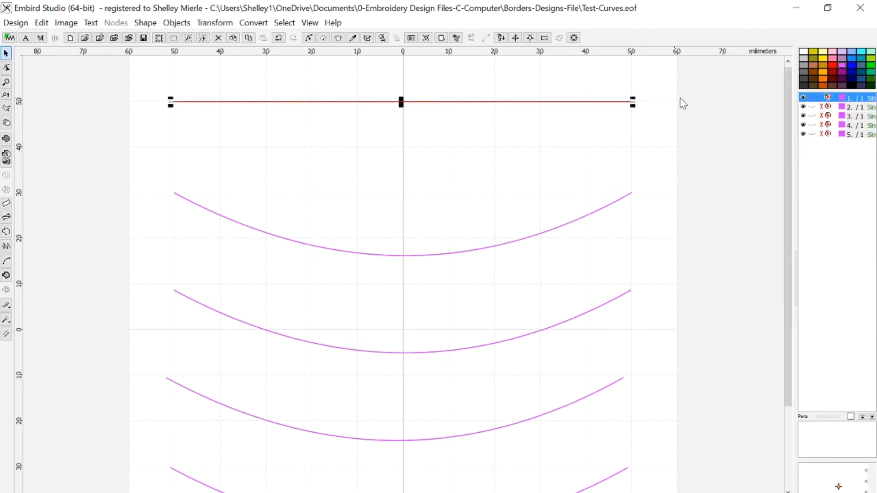
{"action": "right_click", "coordinate": [822, 104]}
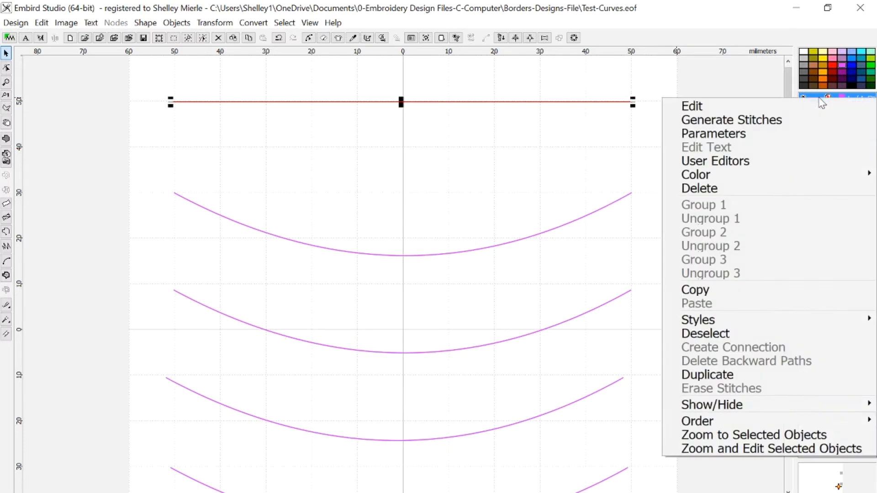
{"action": "left_click", "coordinate": [767, 136]}
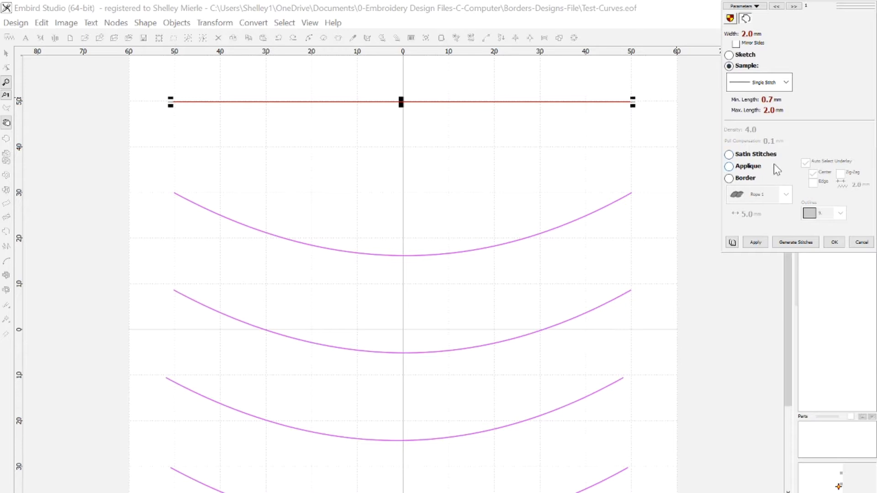
{"action": "left_click", "coordinate": [730, 178]}
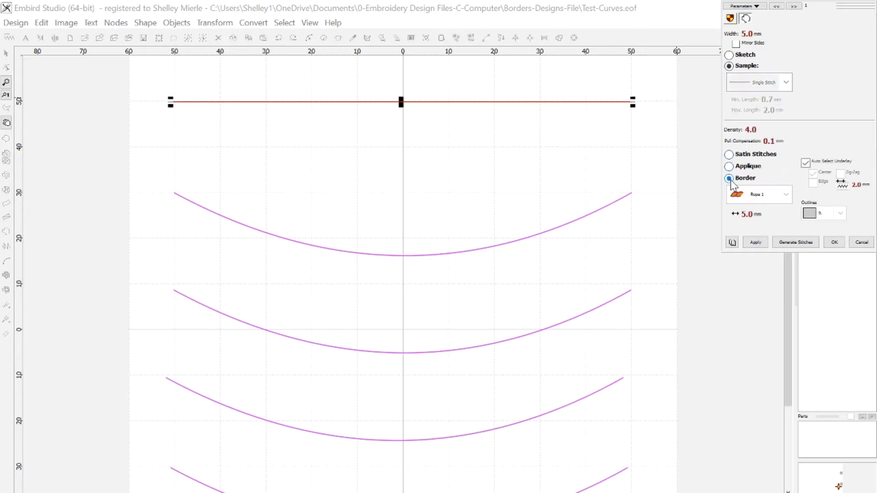
{"action": "left_click", "coordinate": [787, 195]}
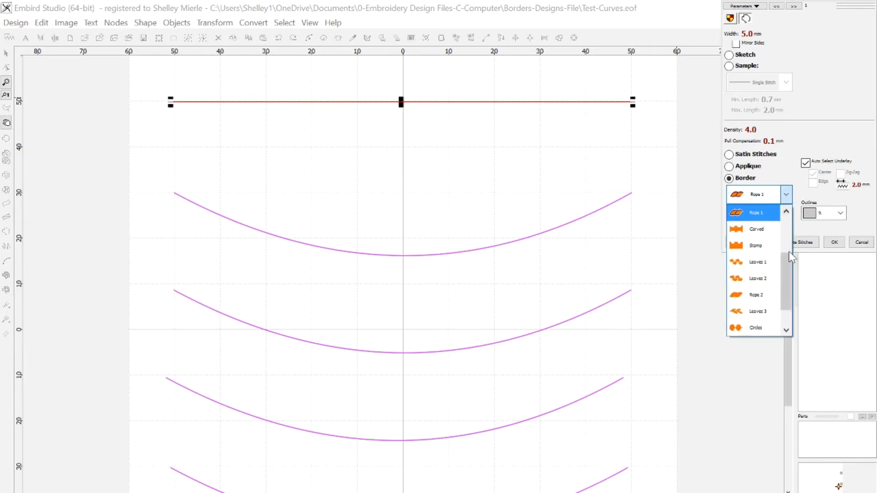
{"action": "left_click_drag", "start_coordinate": [784, 261], "coordinate": [781, 219]}
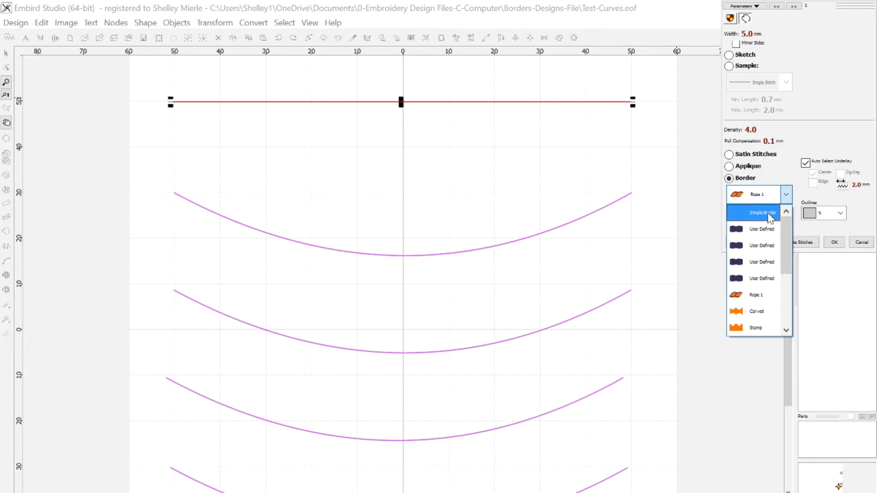
{"action": "left_click", "coordinate": [771, 214]}
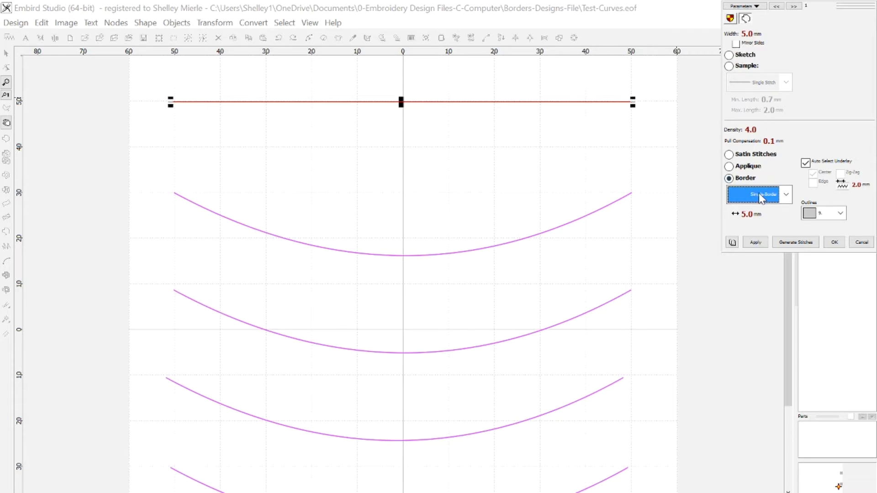
{"action": "left_click", "coordinate": [756, 242]}
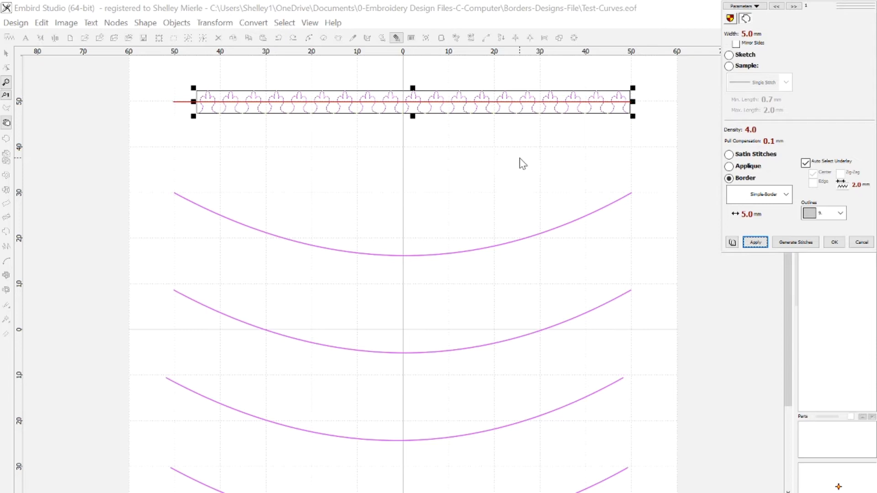
{"action": "left_click", "coordinate": [782, 243]}
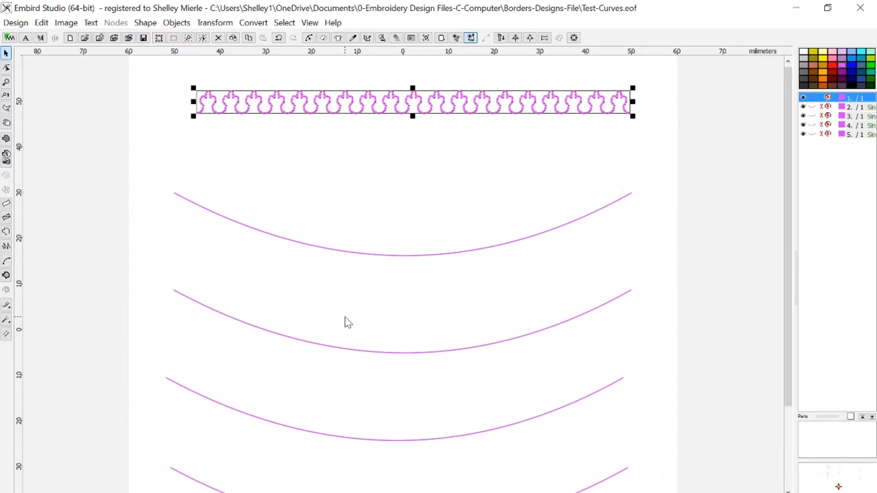
Change the uppermost curved outline to a border and choose the Simple-Border pattern for it.
{"action": "left_click", "coordinate": [421, 256]}
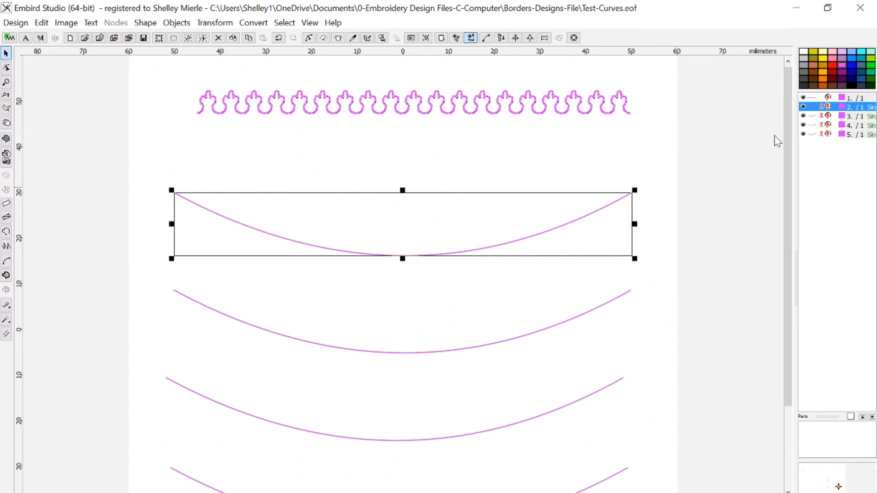
{"action": "right_click", "coordinate": [819, 107]}
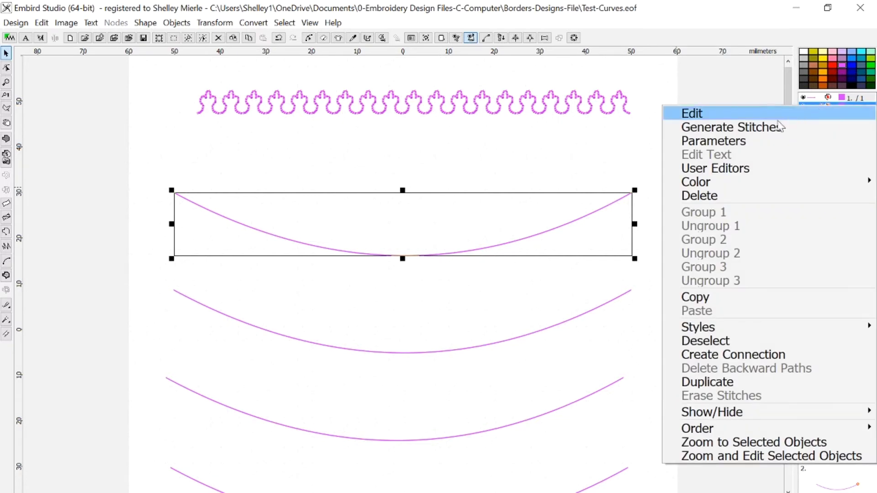
{"action": "left_click", "coordinate": [755, 139]}
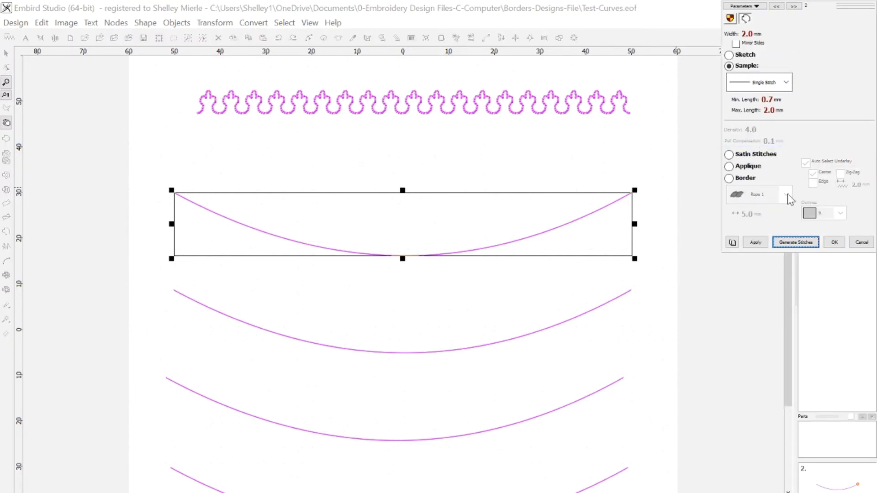
{"action": "left_click", "coordinate": [731, 179]}
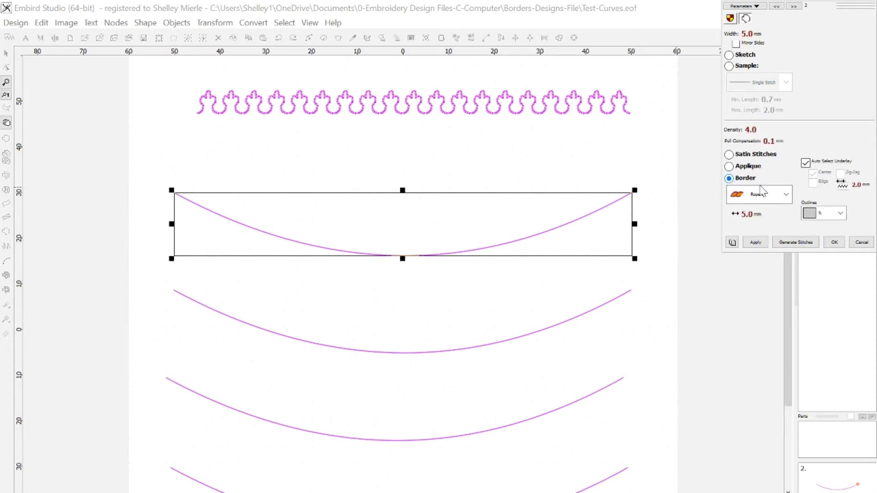
{"action": "left_click", "coordinate": [786, 195]}
{"action": "left_click_drag", "start_coordinate": [783, 258], "coordinate": [779, 207]}
{"action": "left_click", "coordinate": [759, 212]}
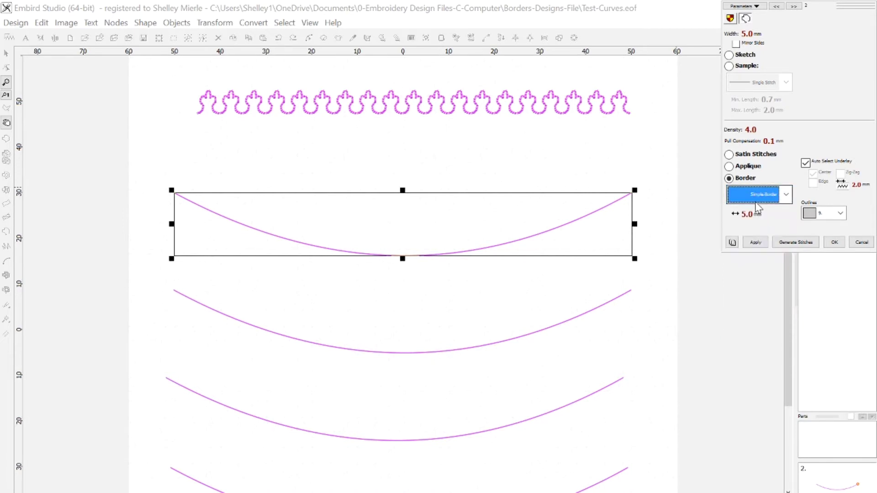
Set the curved border's width and pattern length to 15 mm each, apply the parameters and deselect the outline.
{"action": "left_click", "coordinate": [732, 36]}
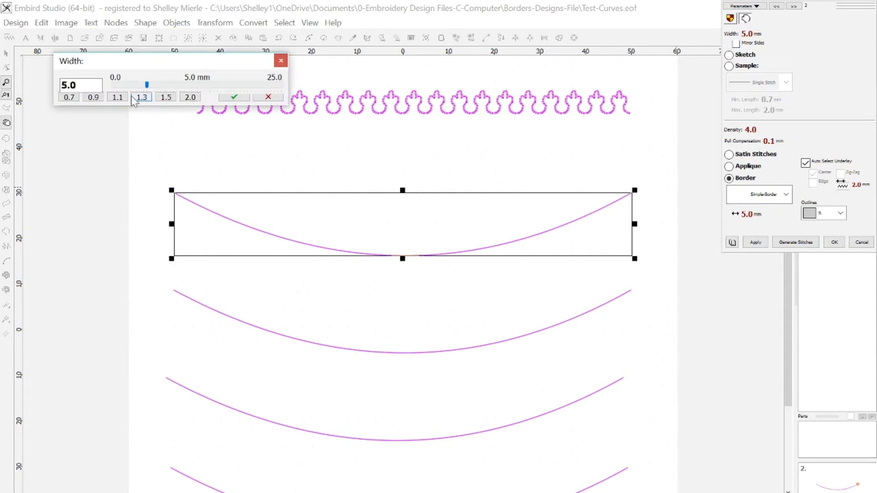
{"action": "double_click", "coordinate": [73, 85]}
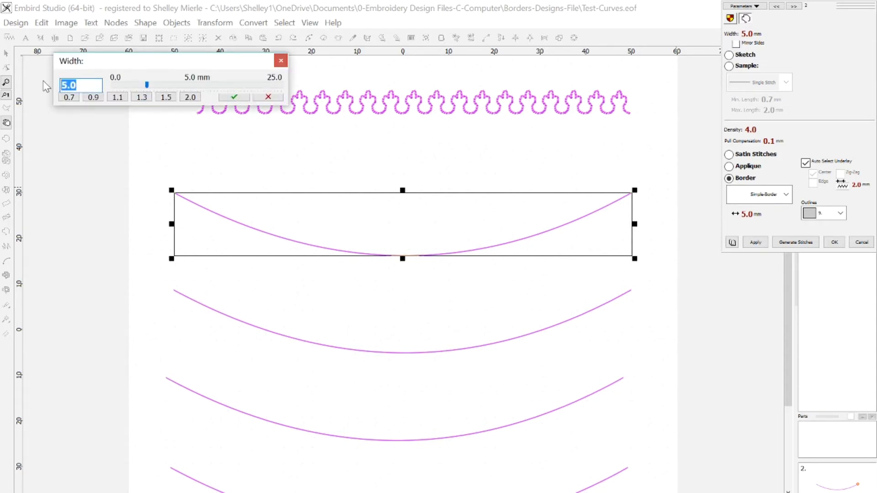
{"action": "type", "text": "15"}
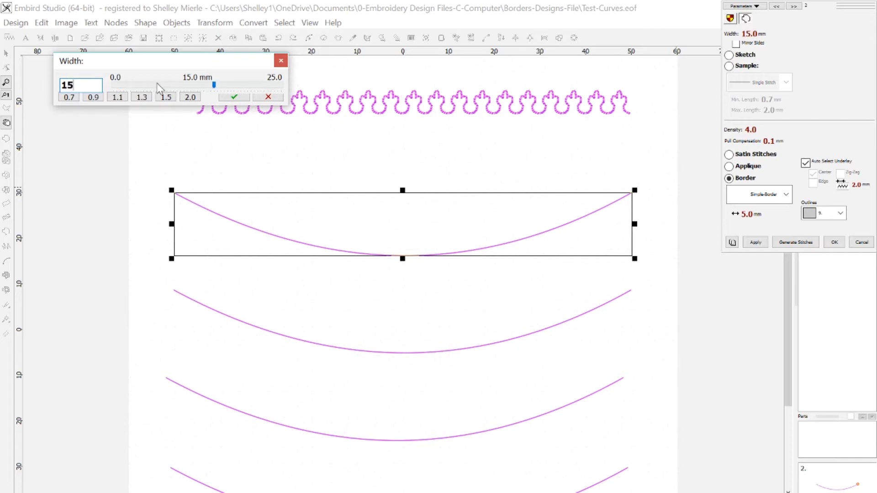
{"action": "left_click", "coordinate": [232, 96]}
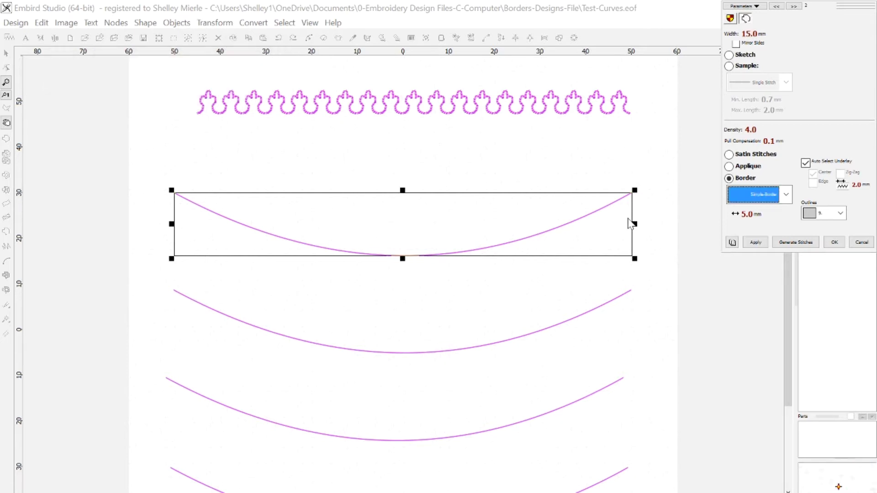
{"action": "left_click", "coordinate": [737, 216]}
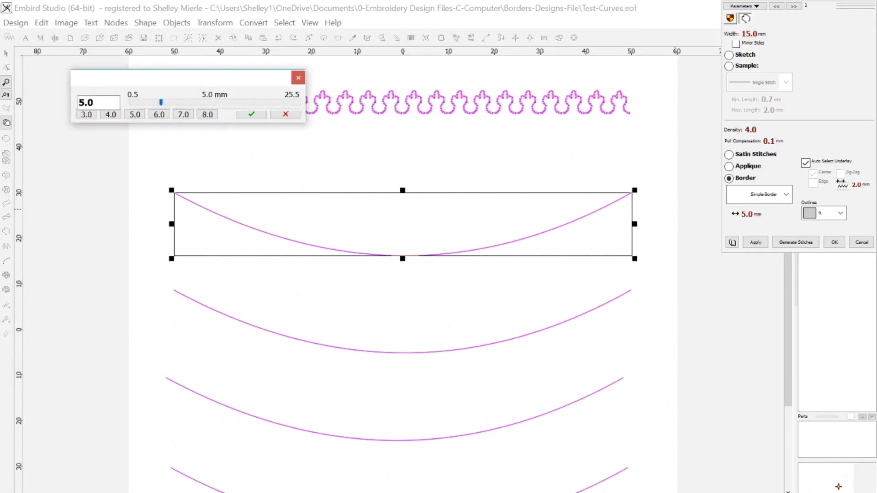
{"action": "left_click_drag", "start_coordinate": [93, 103], "coordinate": [71, 105]}
{"action": "type", "text": "15"}
{"action": "left_click", "coordinate": [255, 114]}
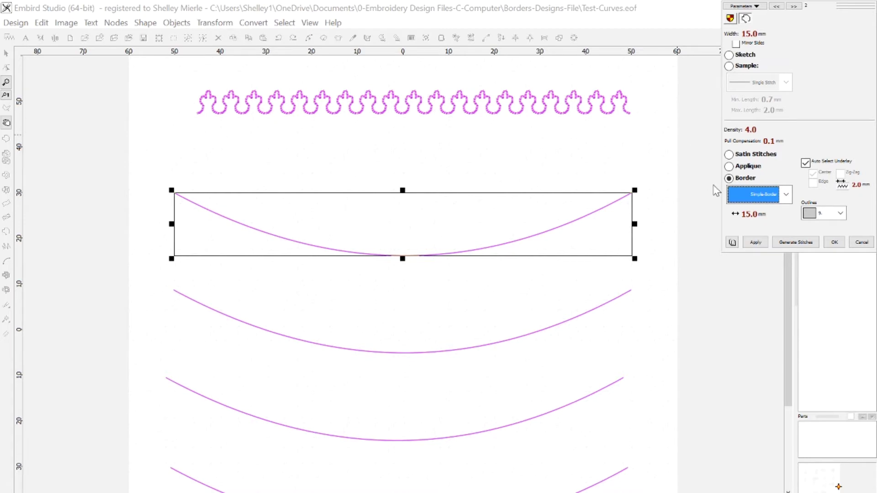
{"action": "left_click", "coordinate": [755, 243]}
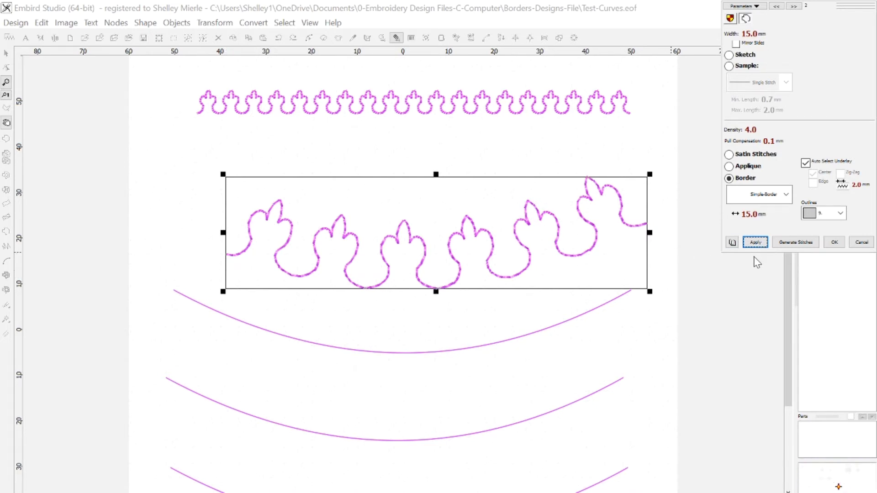
{"action": "left_click", "coordinate": [834, 242]}
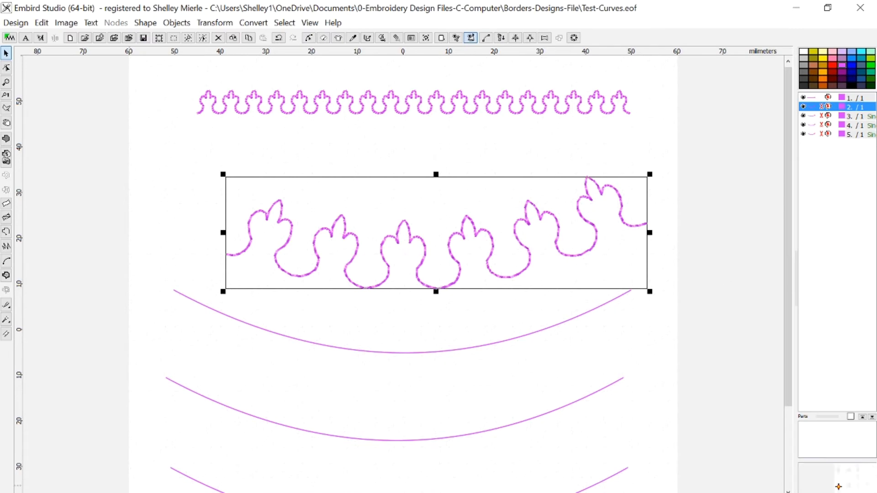
{"action": "left_click", "coordinate": [432, 395]}
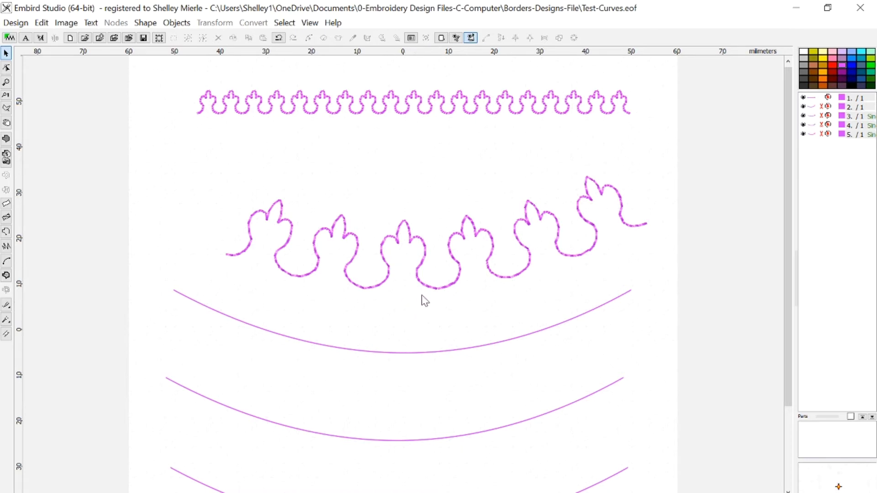
Save the border test design as a separate Embird outline file named Test-1.
{"action": "left_click", "coordinate": [22, 24]}
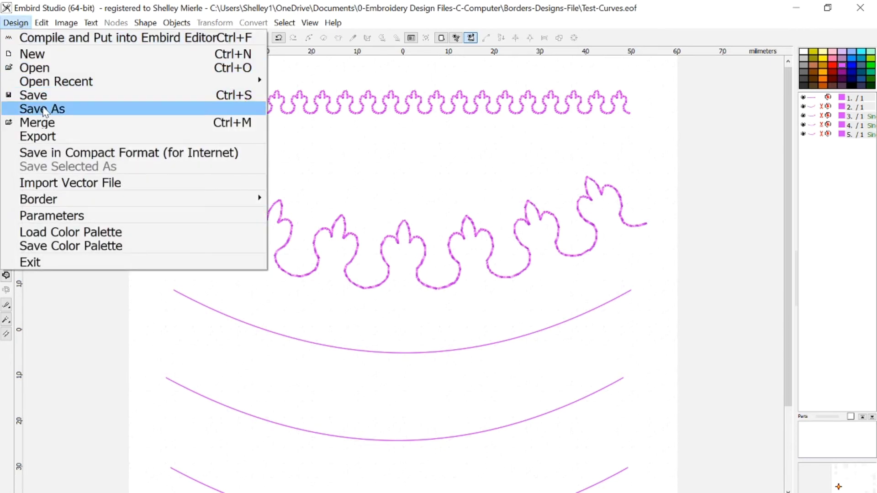
{"action": "left_click", "coordinate": [43, 108]}
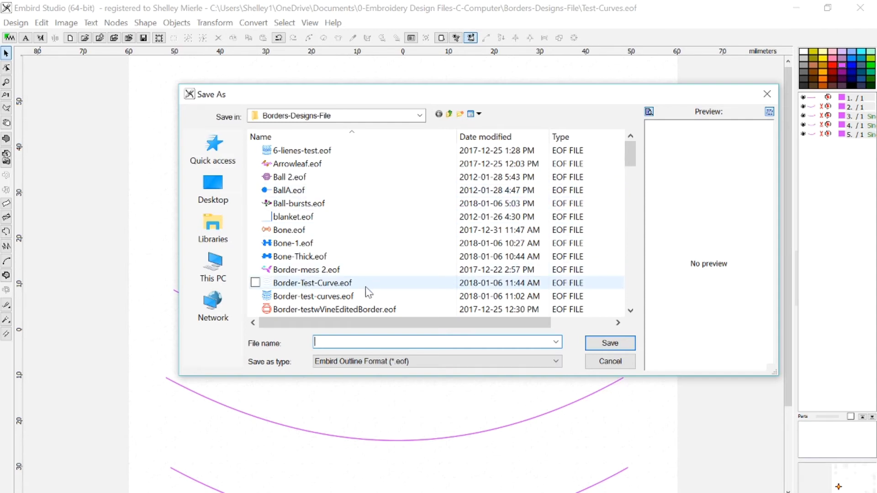
{"action": "left_click", "coordinate": [368, 341]}
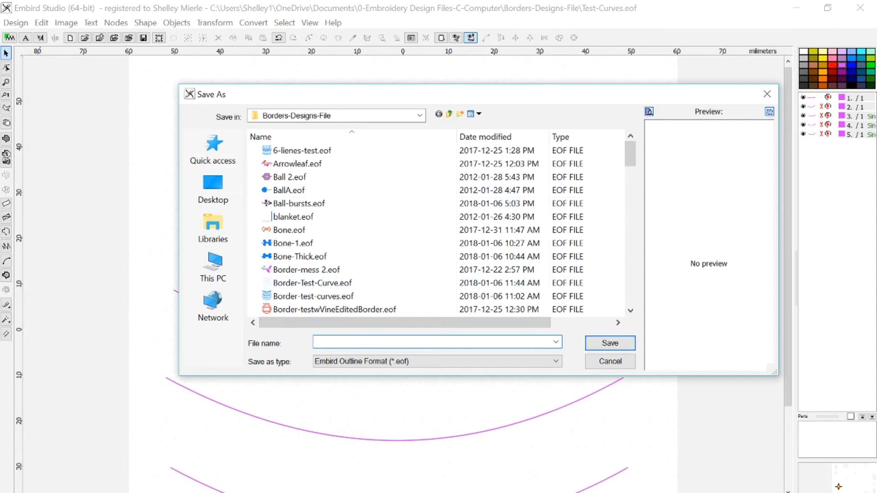
{"action": "type", "text": "Test-1"}
{"action": "left_click", "coordinate": [615, 343]}
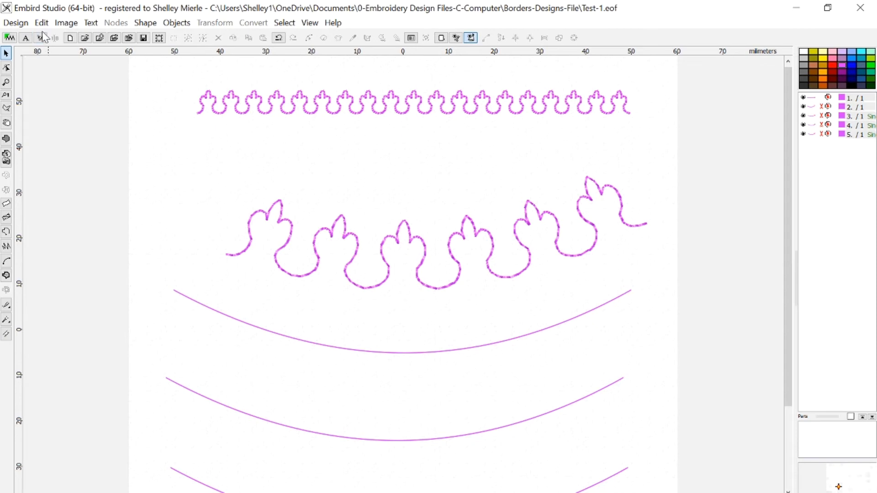
Compile the design into Embird Editor, start a VP3 file conversion for Test-1.vp3 and dismiss the save.
{"action": "left_click", "coordinate": [10, 39]}
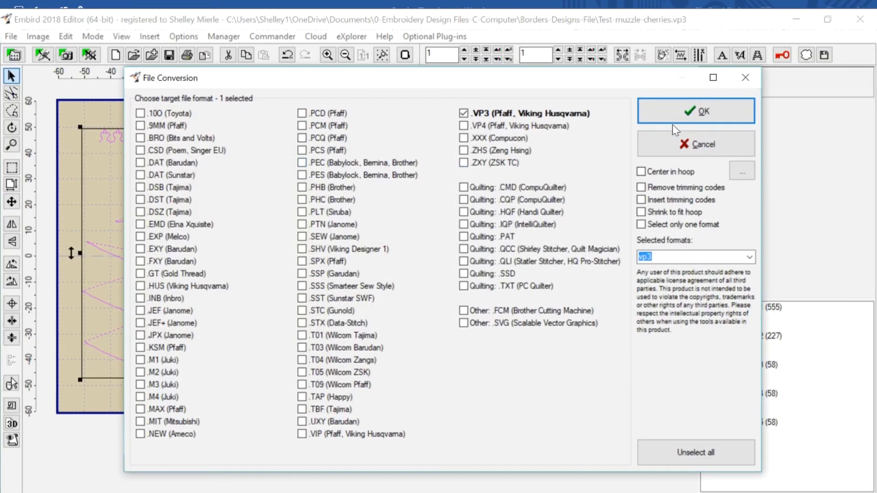
{"action": "left_click", "coordinate": [671, 109]}
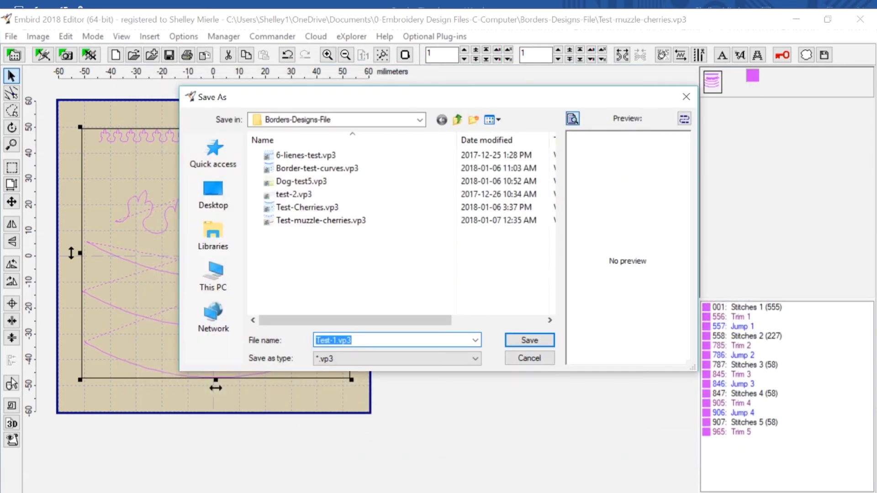
{"action": "left_click", "coordinate": [686, 97]}
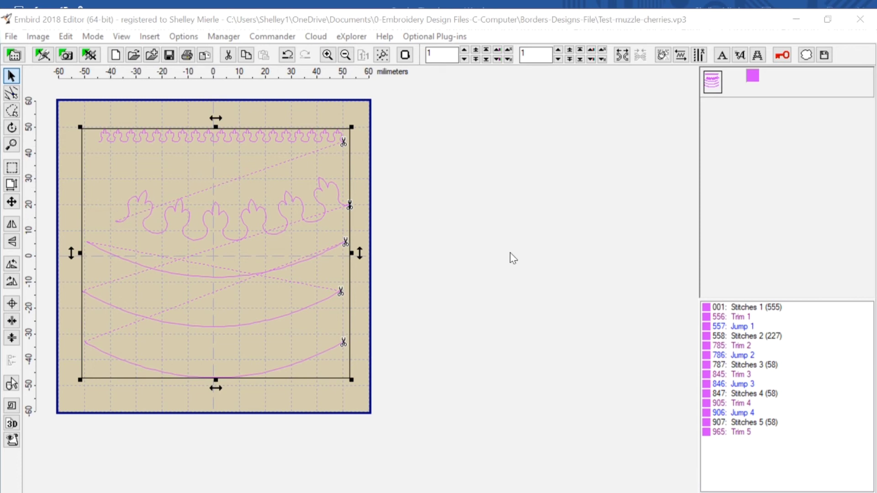
Remove all trimming codes from the compiled design.
{"action": "right_click", "coordinate": [726, 323]}
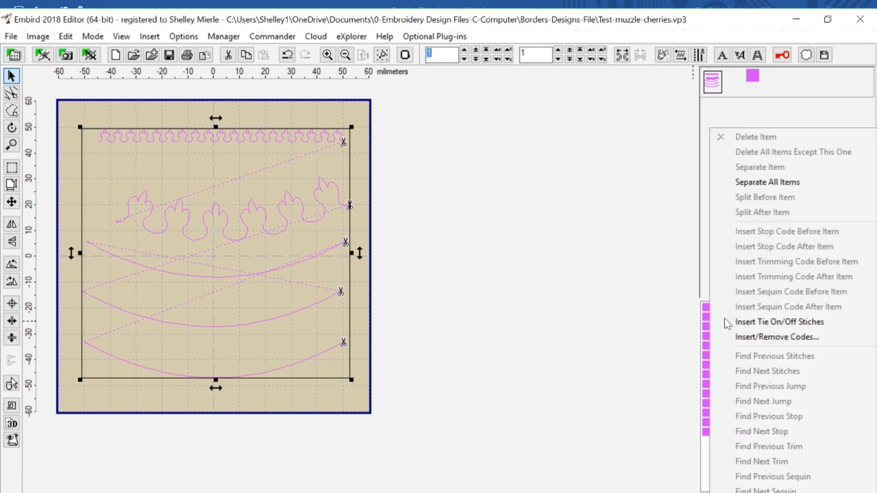
{"action": "left_click", "coordinate": [751, 338]}
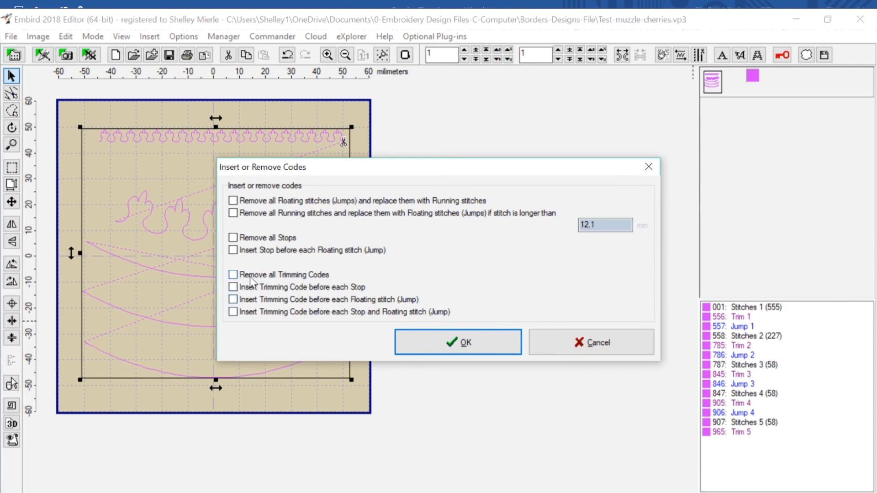
{"action": "left_click", "coordinate": [233, 275]}
{"action": "left_click", "coordinate": [466, 341]}
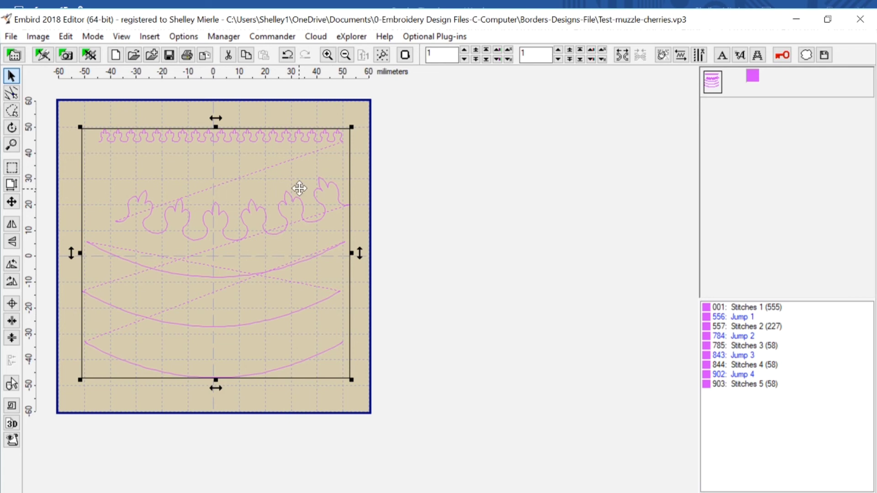
Open the compiled design in the sew simulator to review its stitching order.
{"action": "left_click", "coordinate": [12, 407]}
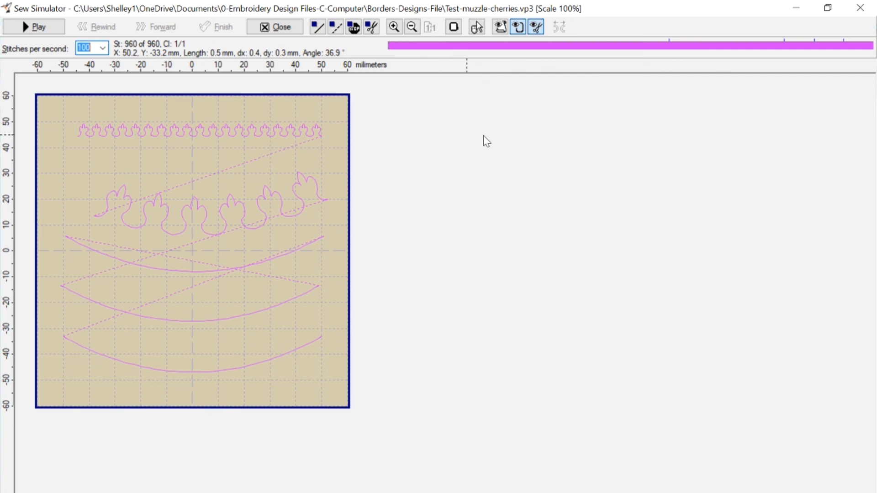
{"action": "mouse_move", "coordinate": [866, 48]}
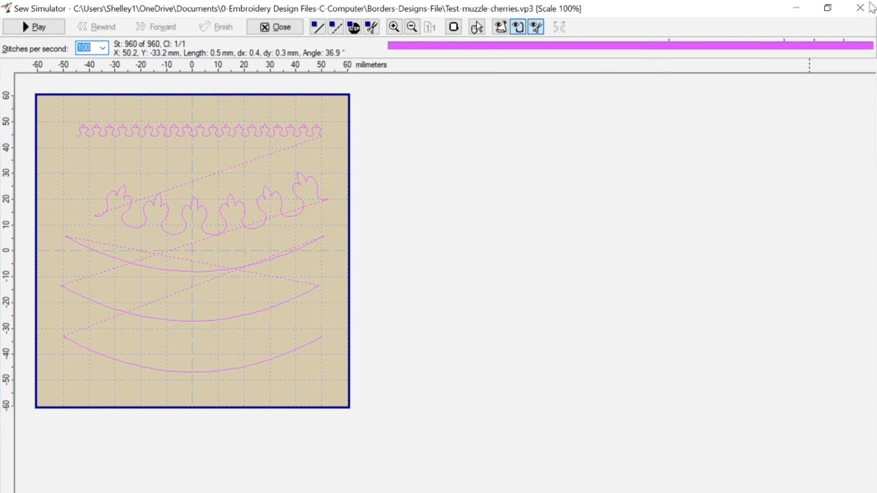